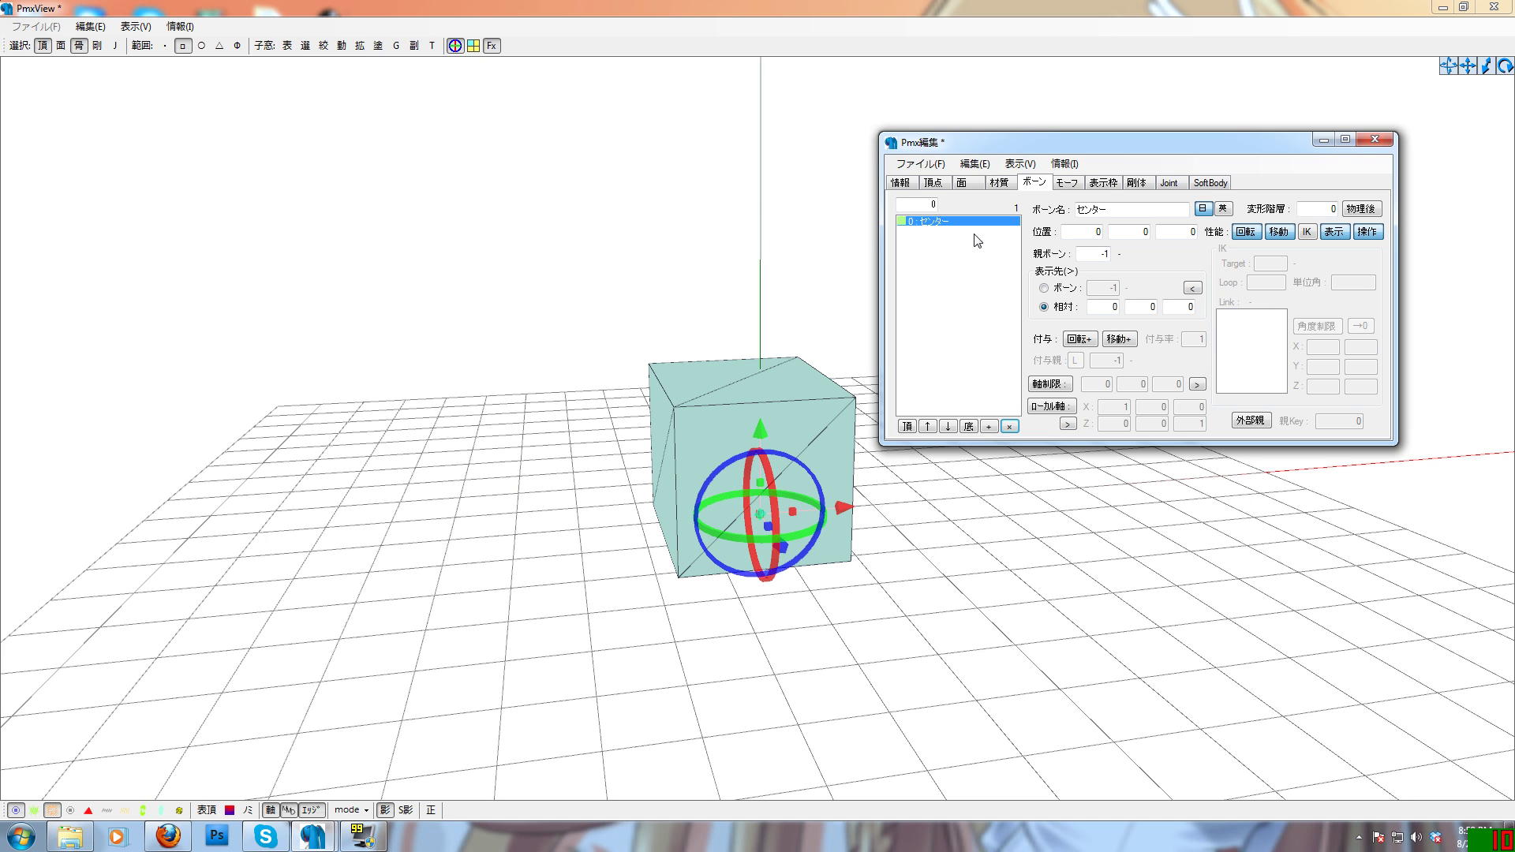
Step: Add six new bones to the bone list below センター
left_click_drag(1168, 145, 1118, 146)
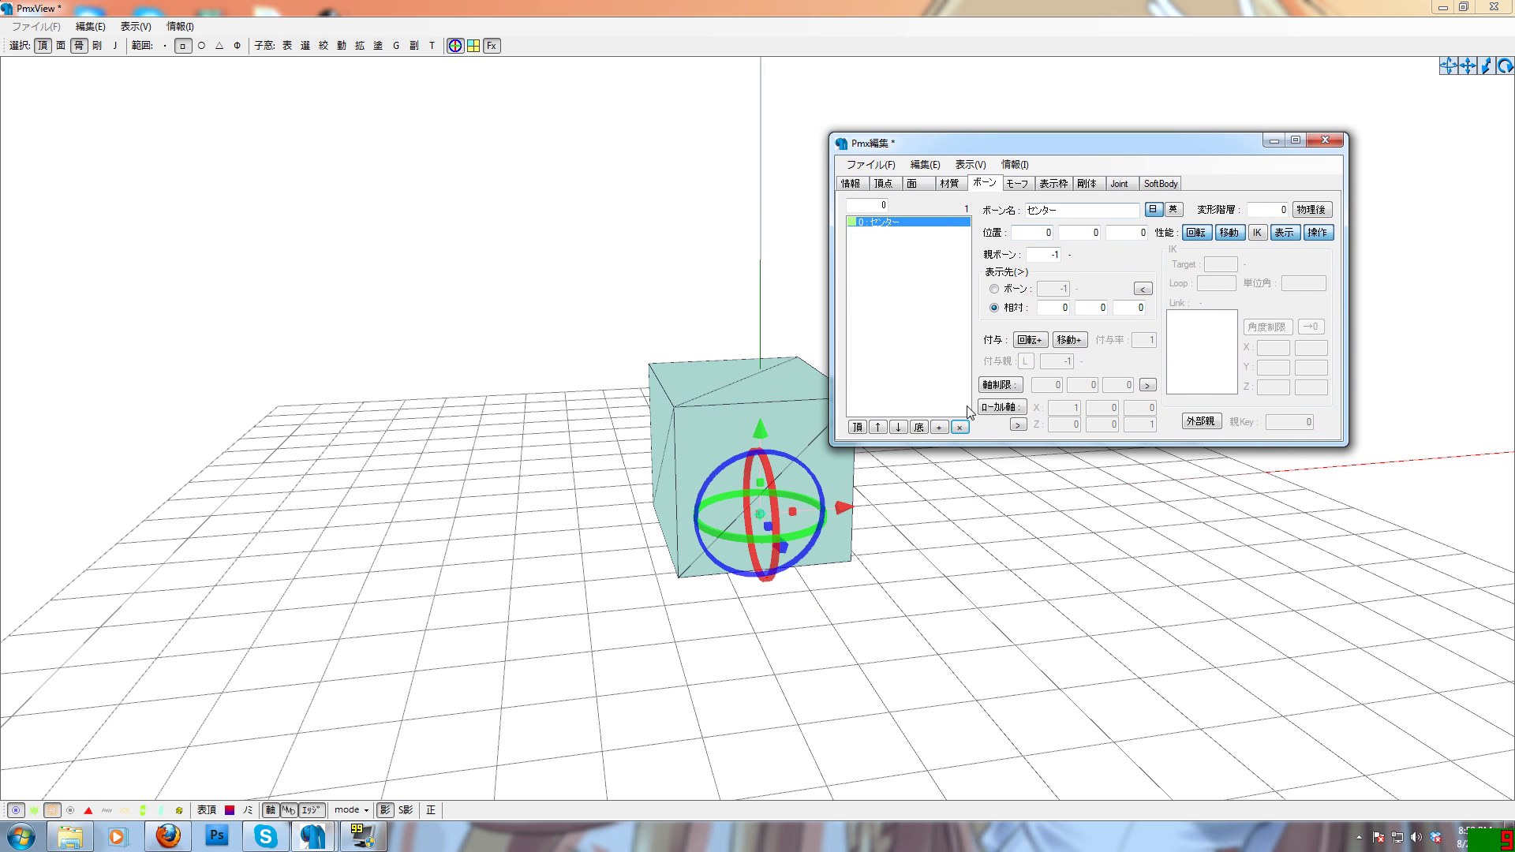
left_click(939, 428)
left_click(938, 429)
left_click(939, 428)
left_click(938, 428)
left_click(938, 429)
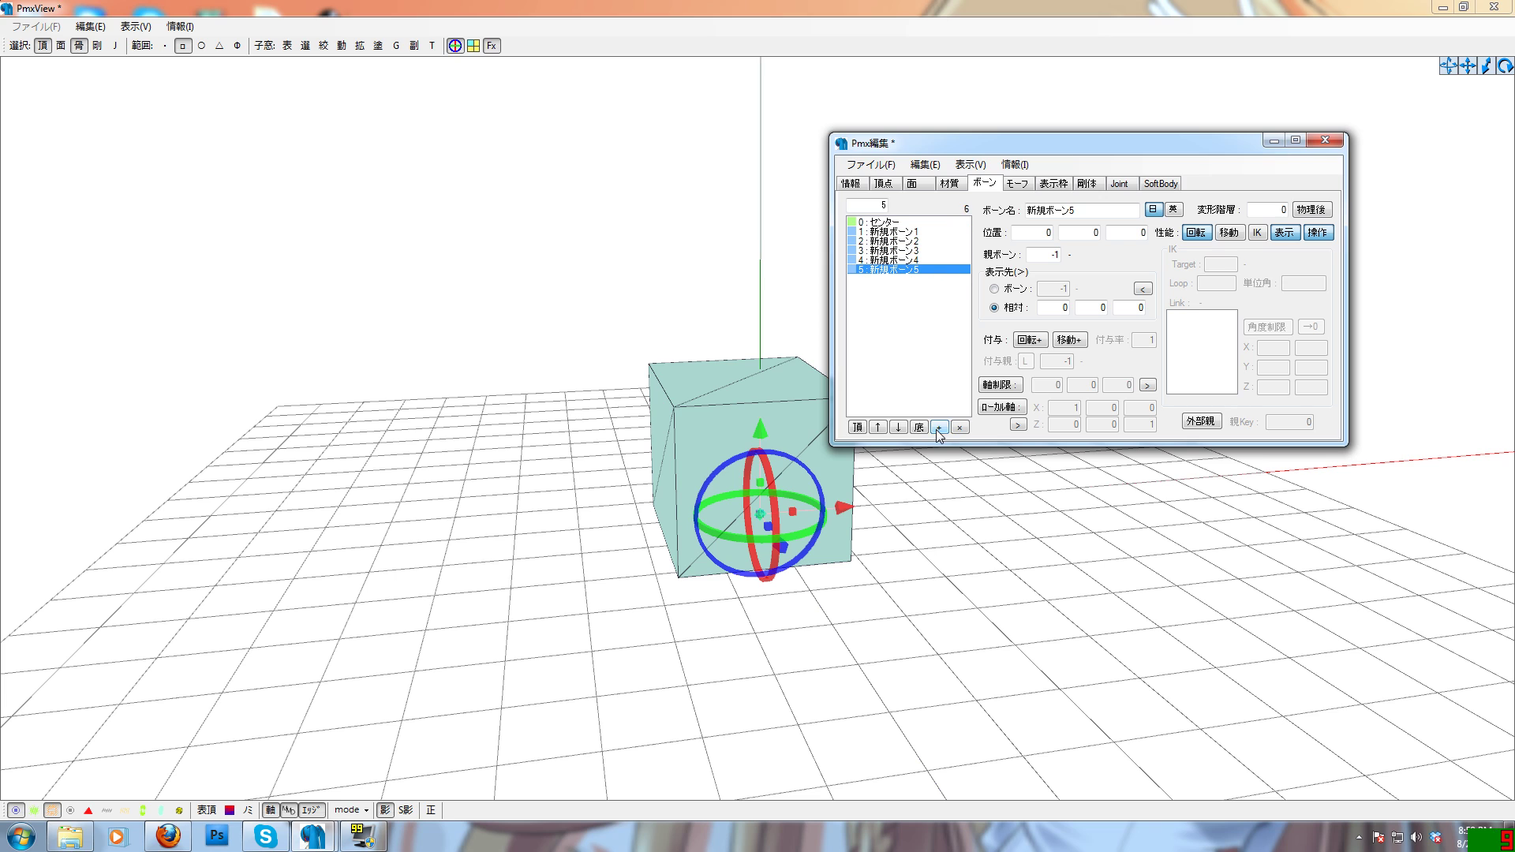
left_click(938, 429)
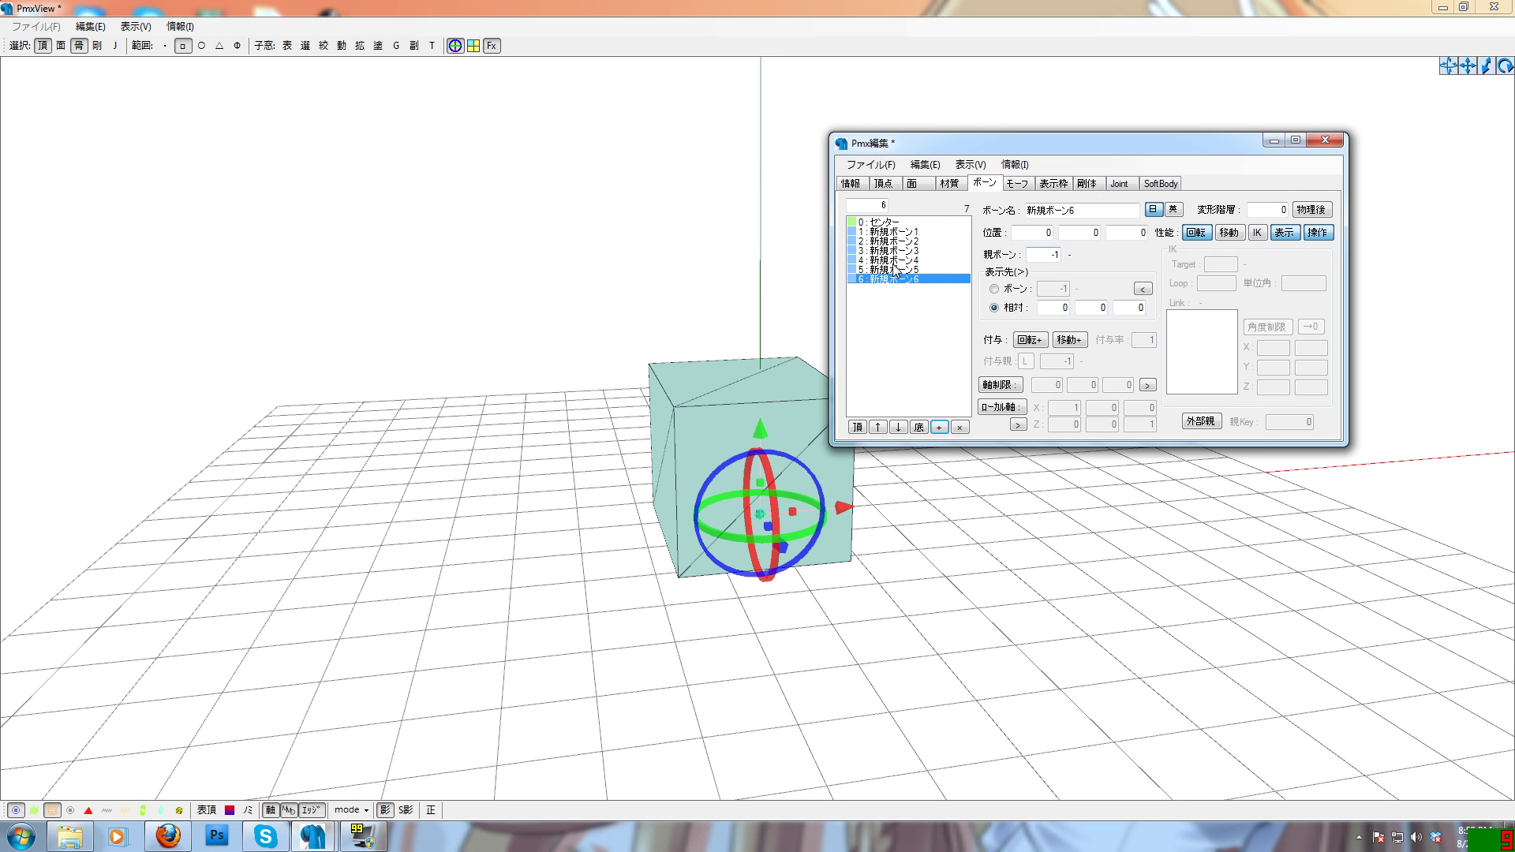
Step: Turn off 表示 (display) and turn on 移動 (movement) for new bones 4, 5 and 6 together
left_click(894, 270, "shift")
left_click(892, 259, "shift")
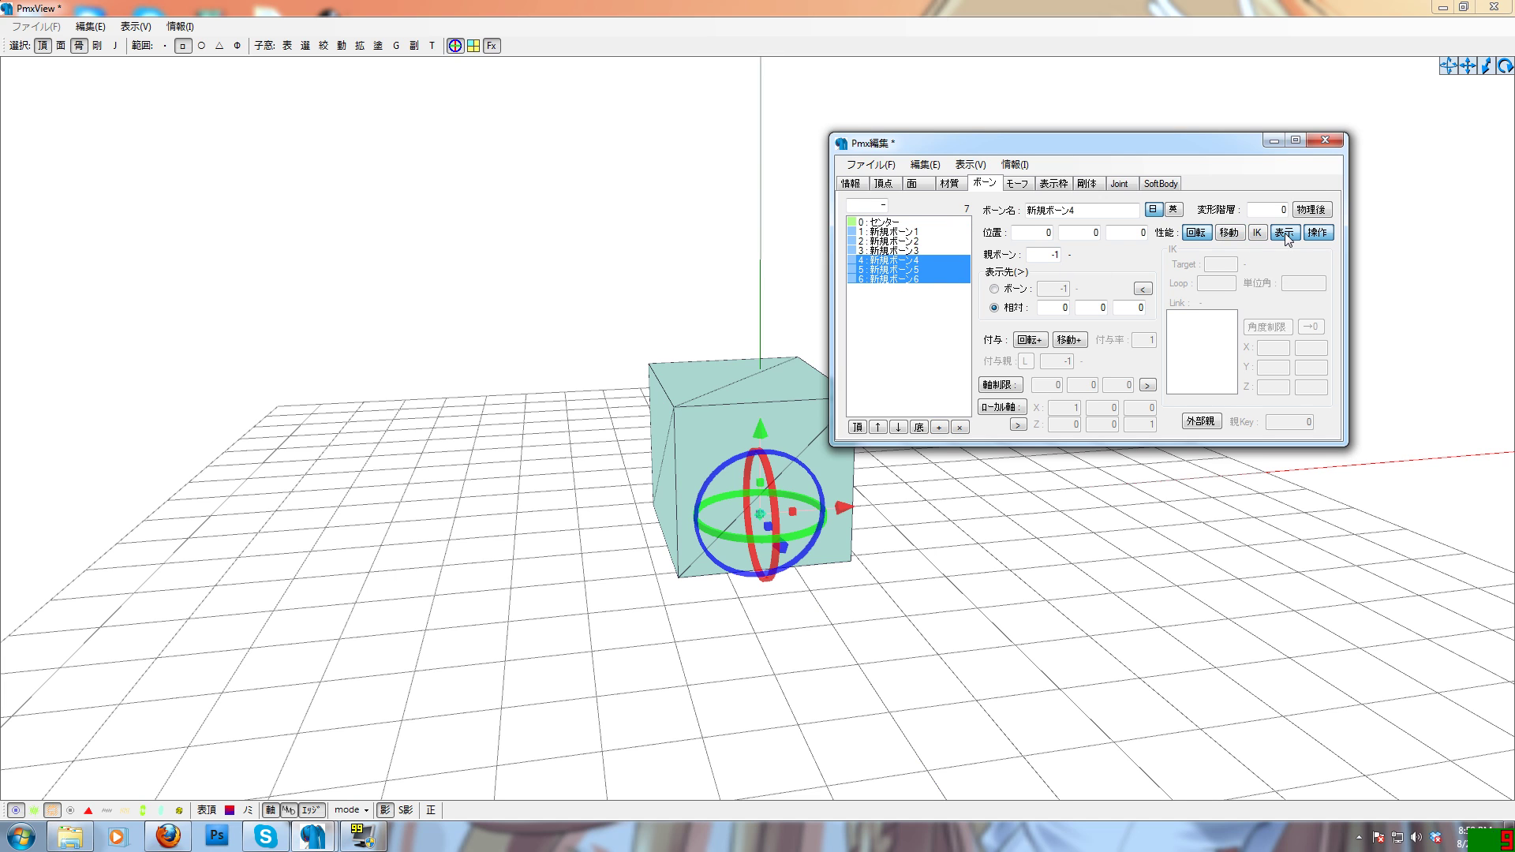
left_click(1285, 234)
left_click(1229, 232)
Step: Rename bone 1 as 新規1
left_click(892, 250)
left_click(892, 240)
left_click(892, 231)
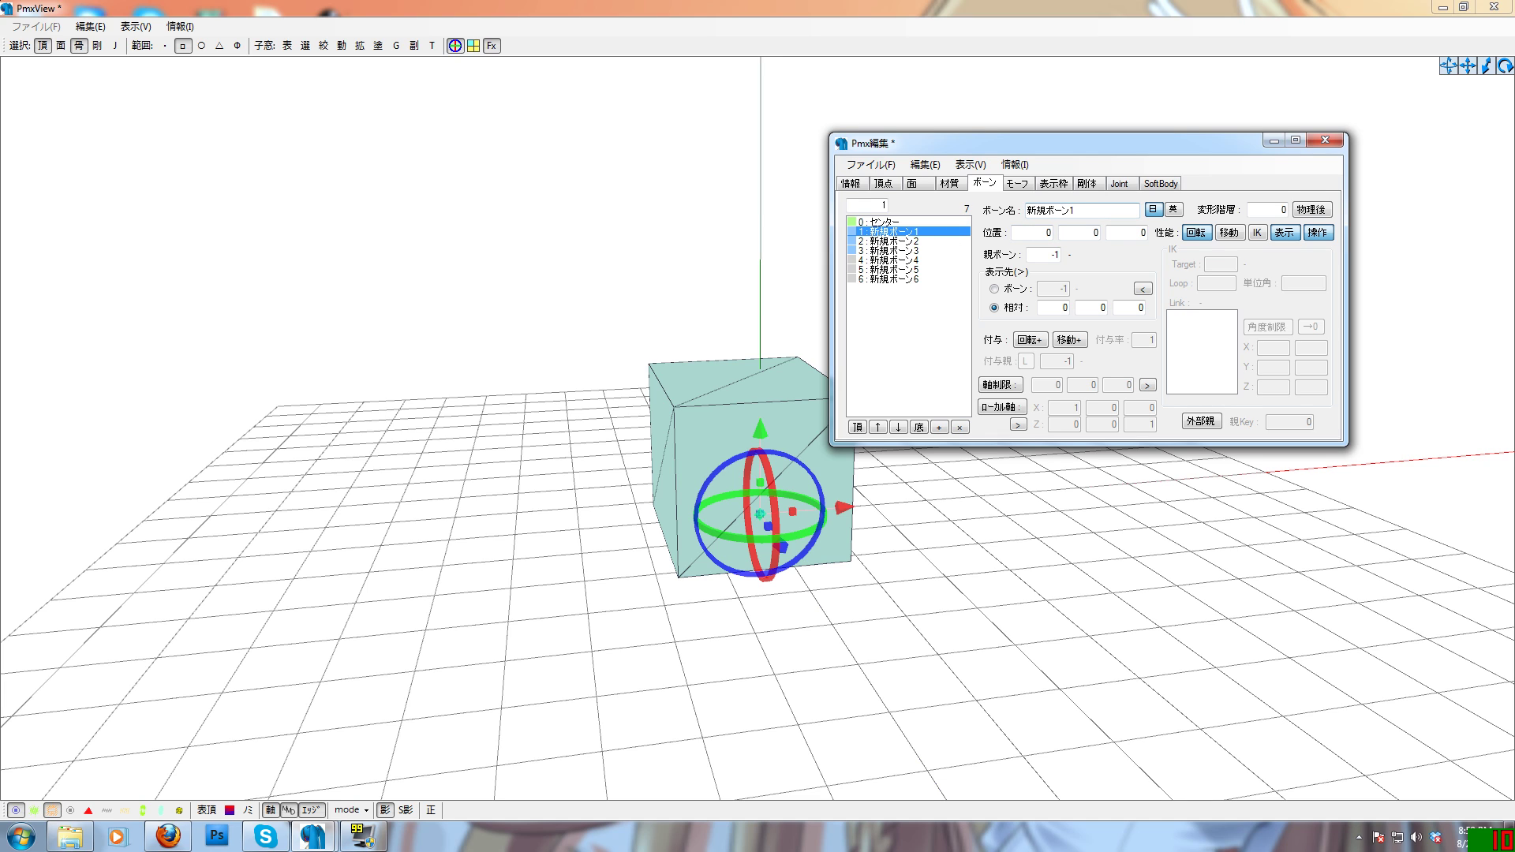
key("shift+Left")
key("shift+Left")
key("shift+Left")
key("shift+Left")
key("BackSpace")
type("1")
key("Return")
Step: Rename bone 2 as 新規2
key("shift+Left")
key("shift+Left")
key("shift+Left")
key("shift+Left")
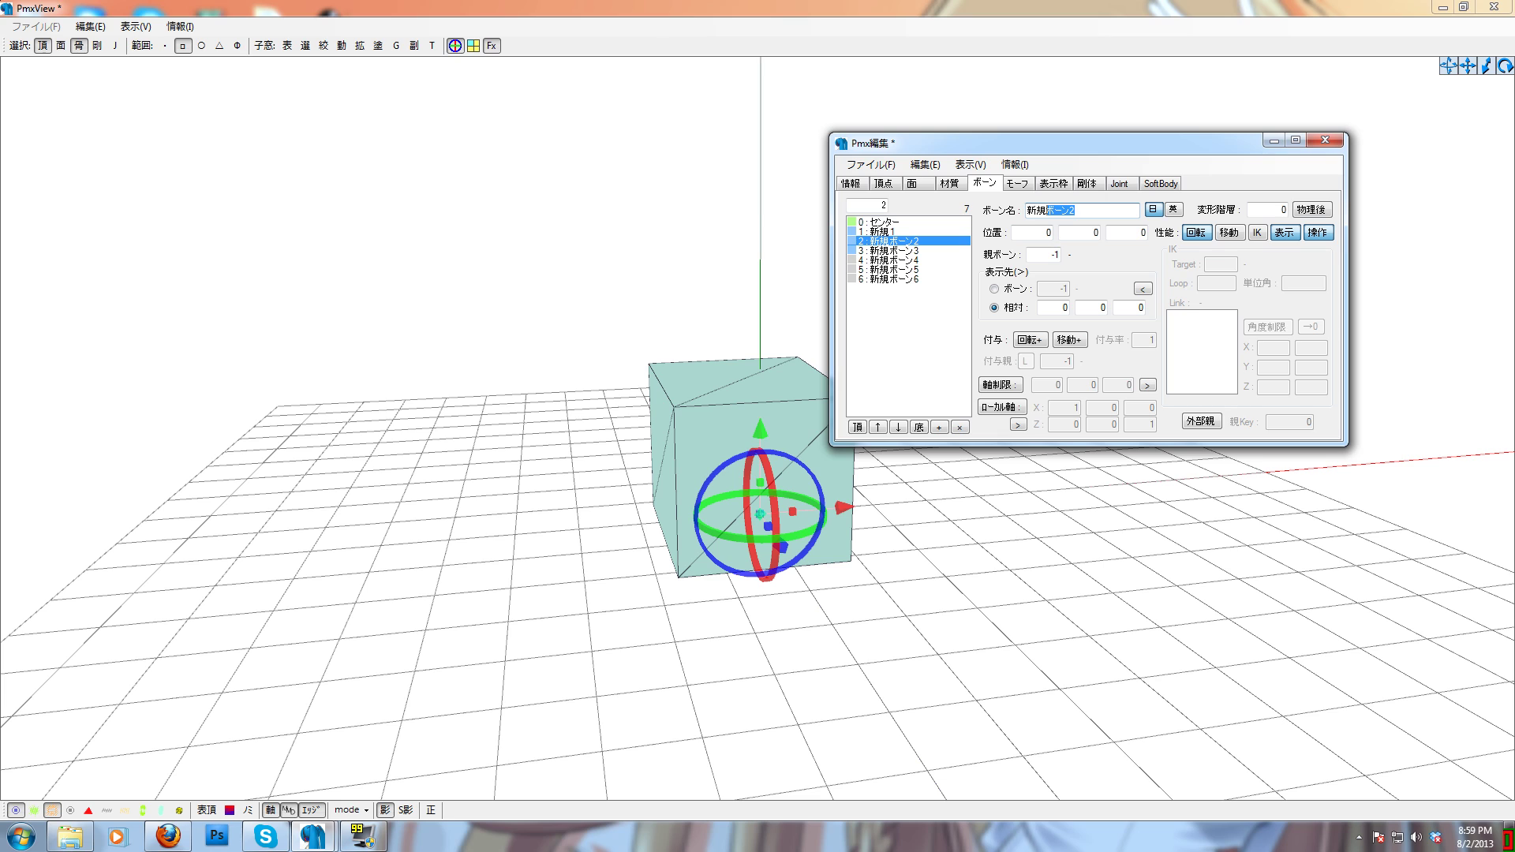
key("BackSpace")
type("2")
key("Return")
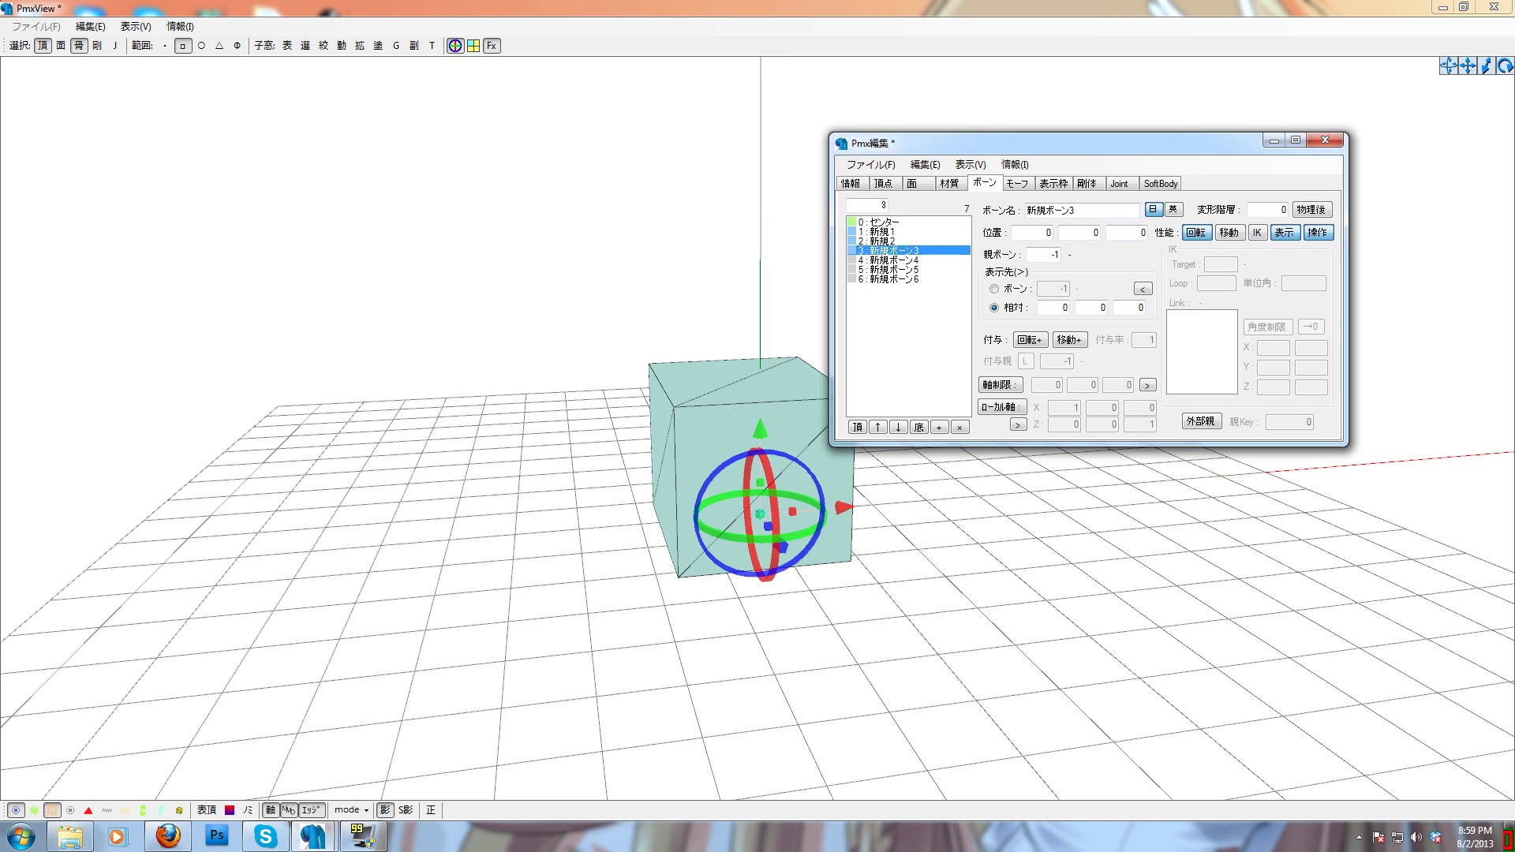
Step: Rename bone 3 as 新規3
key("shift+Left")
key("shift+Left")
key("shift+Left")
key("shift+Left")
key("BackSpace")
type("3")
key("Return")
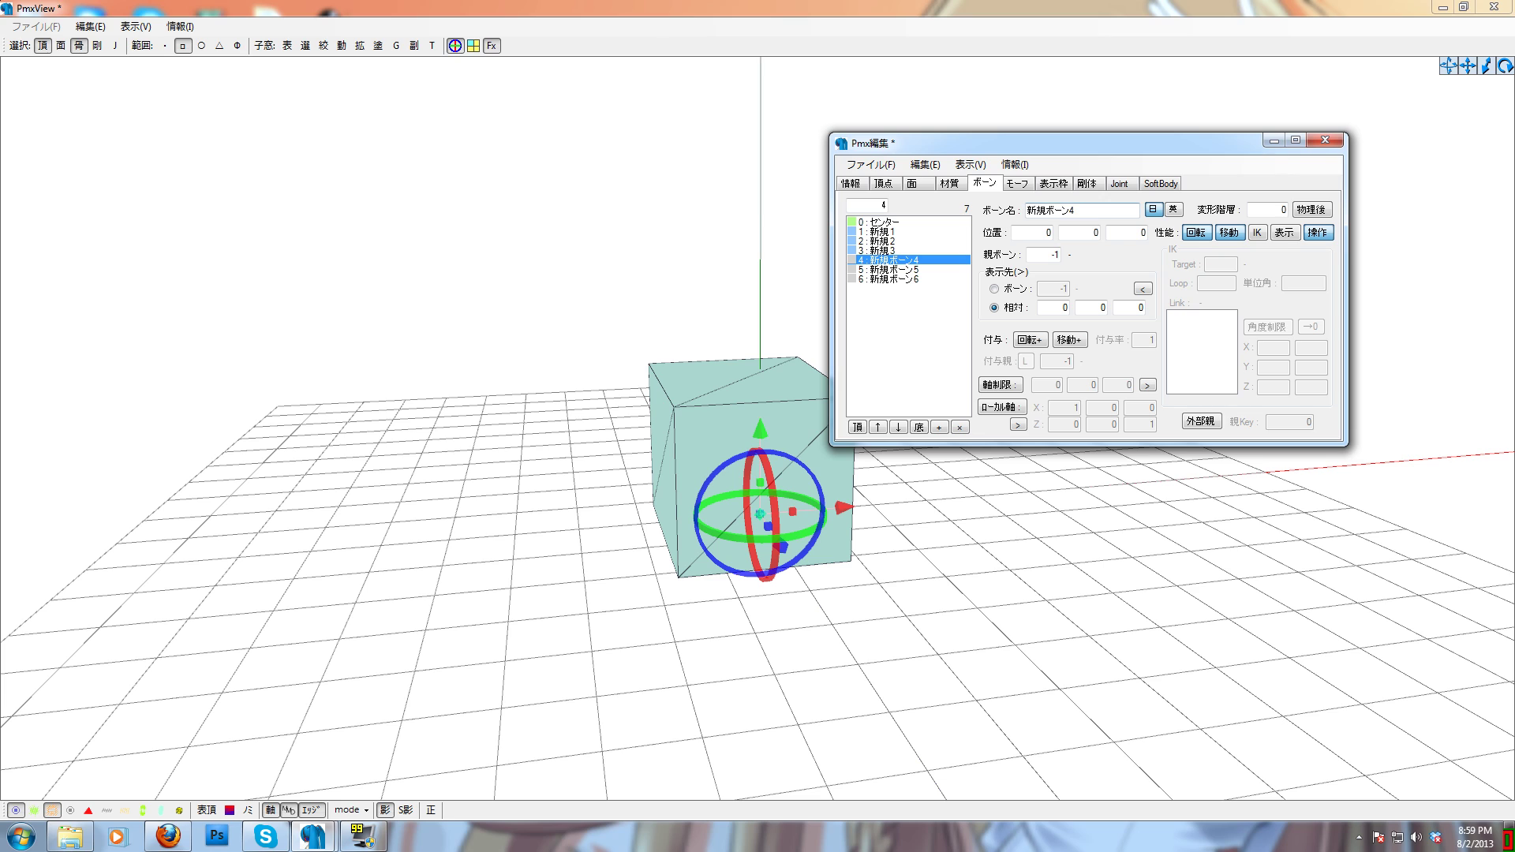
Step: Rename bones 4, 5 and 6 as ボーン1, ボーン2 and ボーン3
key("shift+Left")
key("BackSpace")
key("Return")
key("ctrl+a")
type("ボーン1")
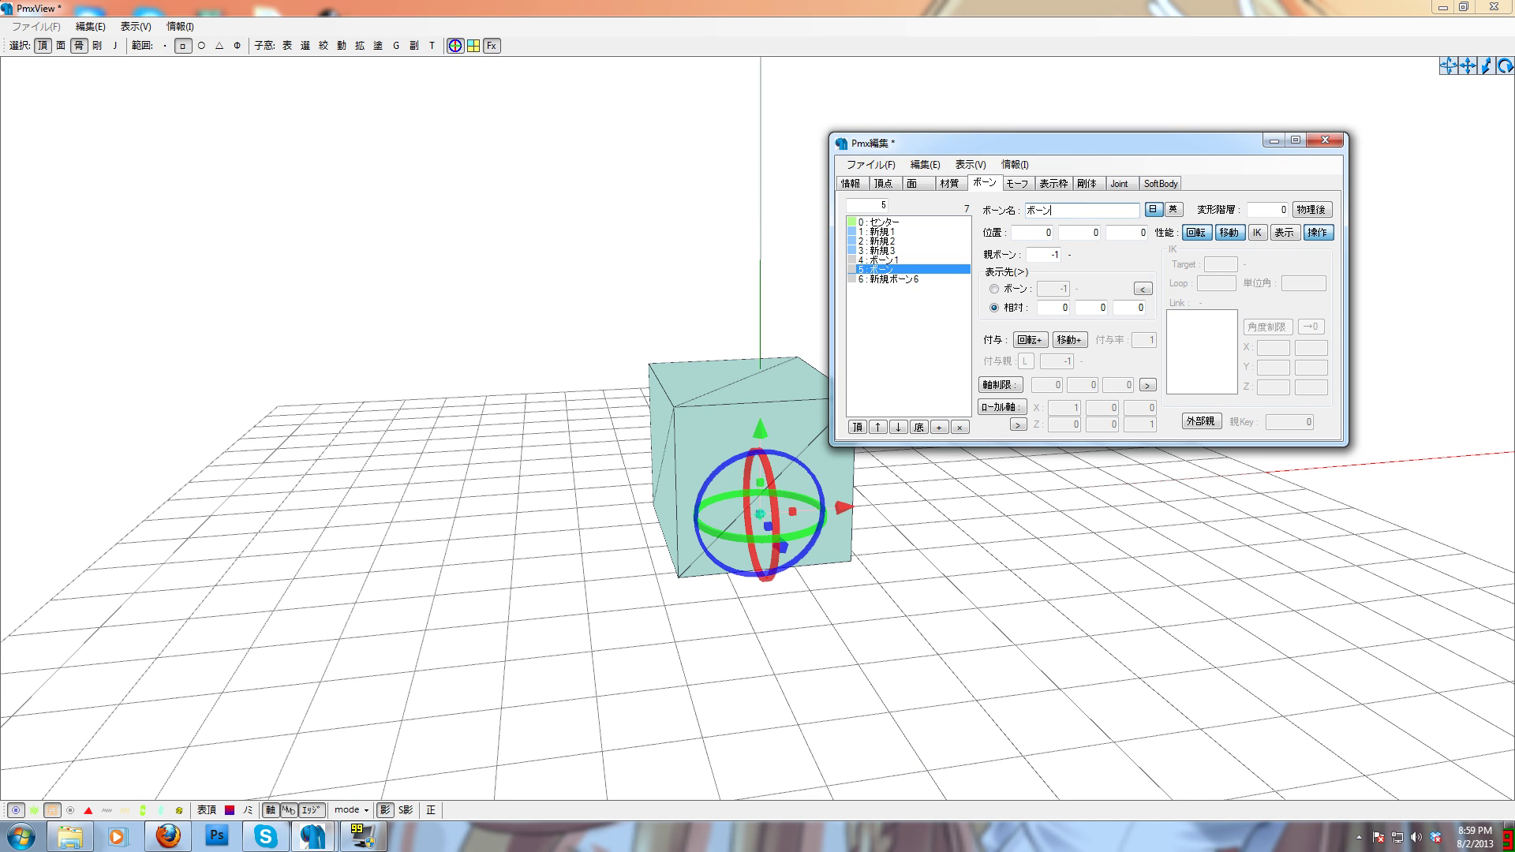
type("2")
key("Return")
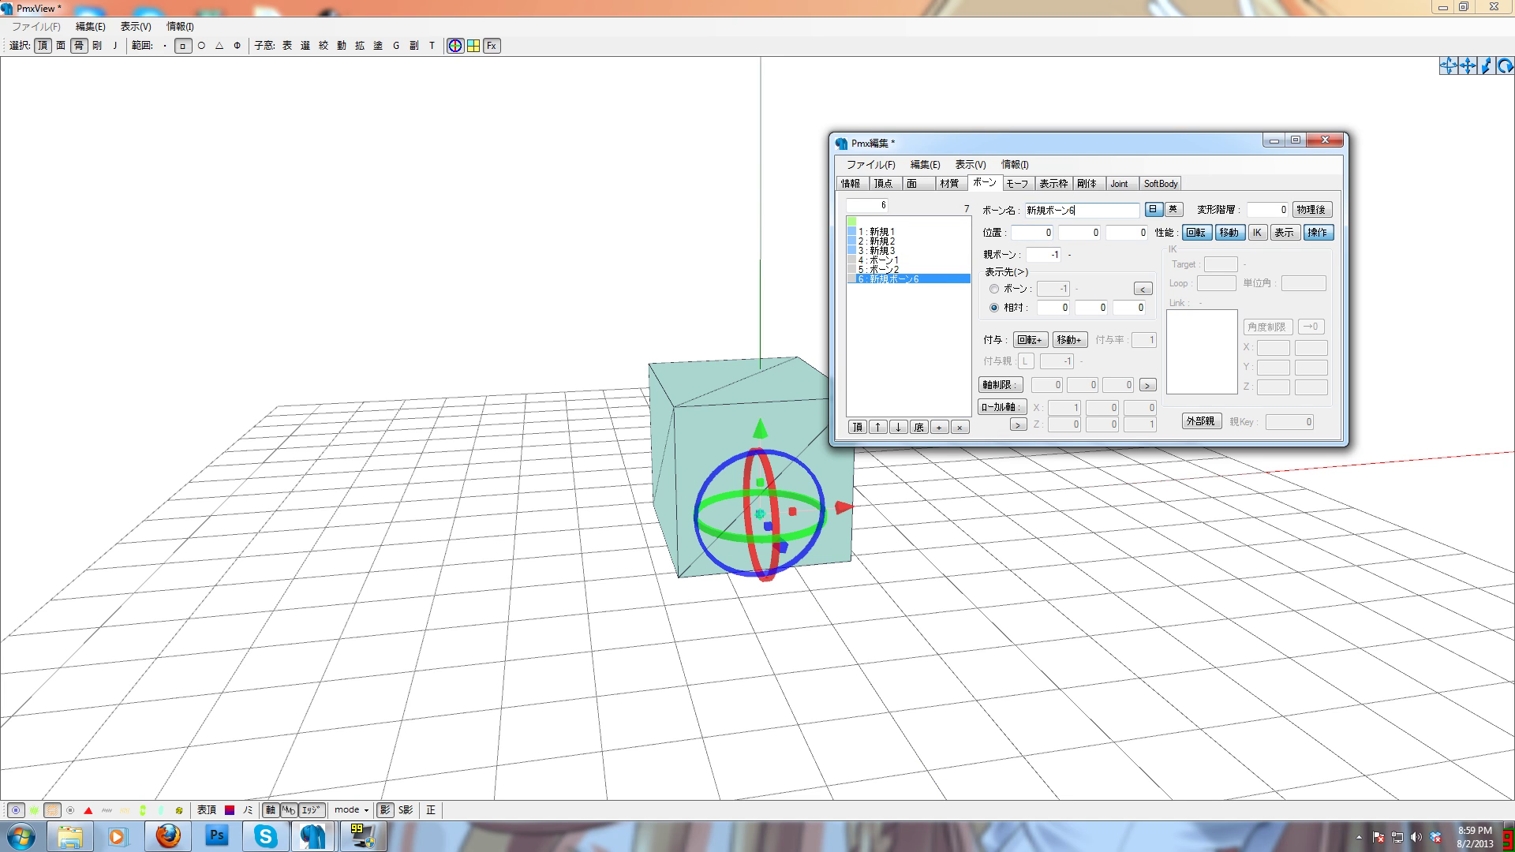
type("ボーン")
type("3")
Step: Enter numbered English names, starting with test1, for the bones 新規1, 新規2 and 新規3
left_click(901, 261)
left_click(897, 233)
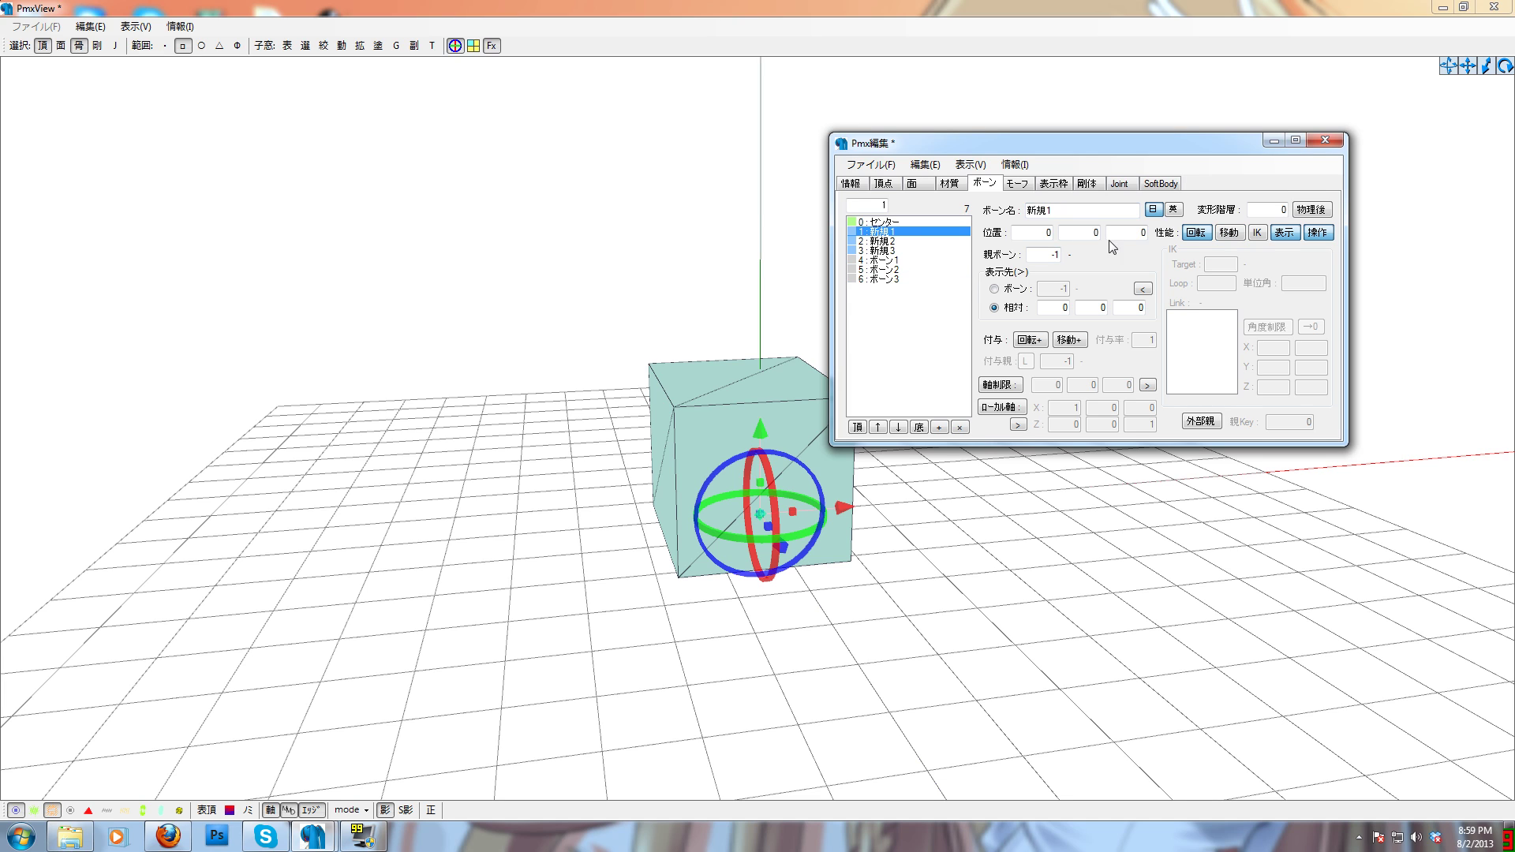
left_click(1173, 210)
left_click(1028, 210)
left_click(904, 241)
left_click(1029, 210)
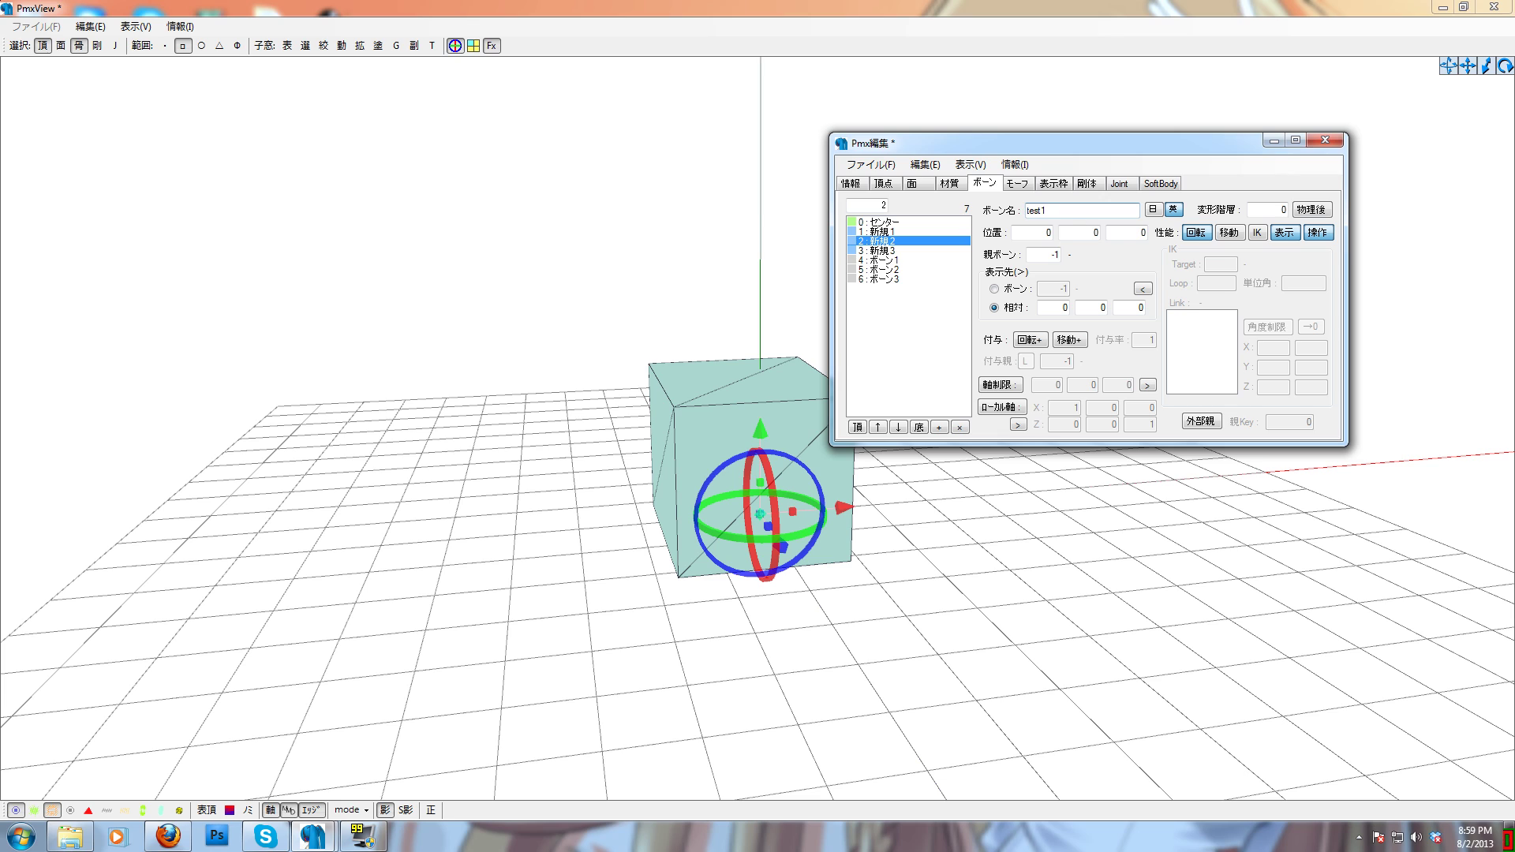
type("test1")
key("BackSpace")
left_click(917, 251)
left_click(1065, 210)
type("test1")
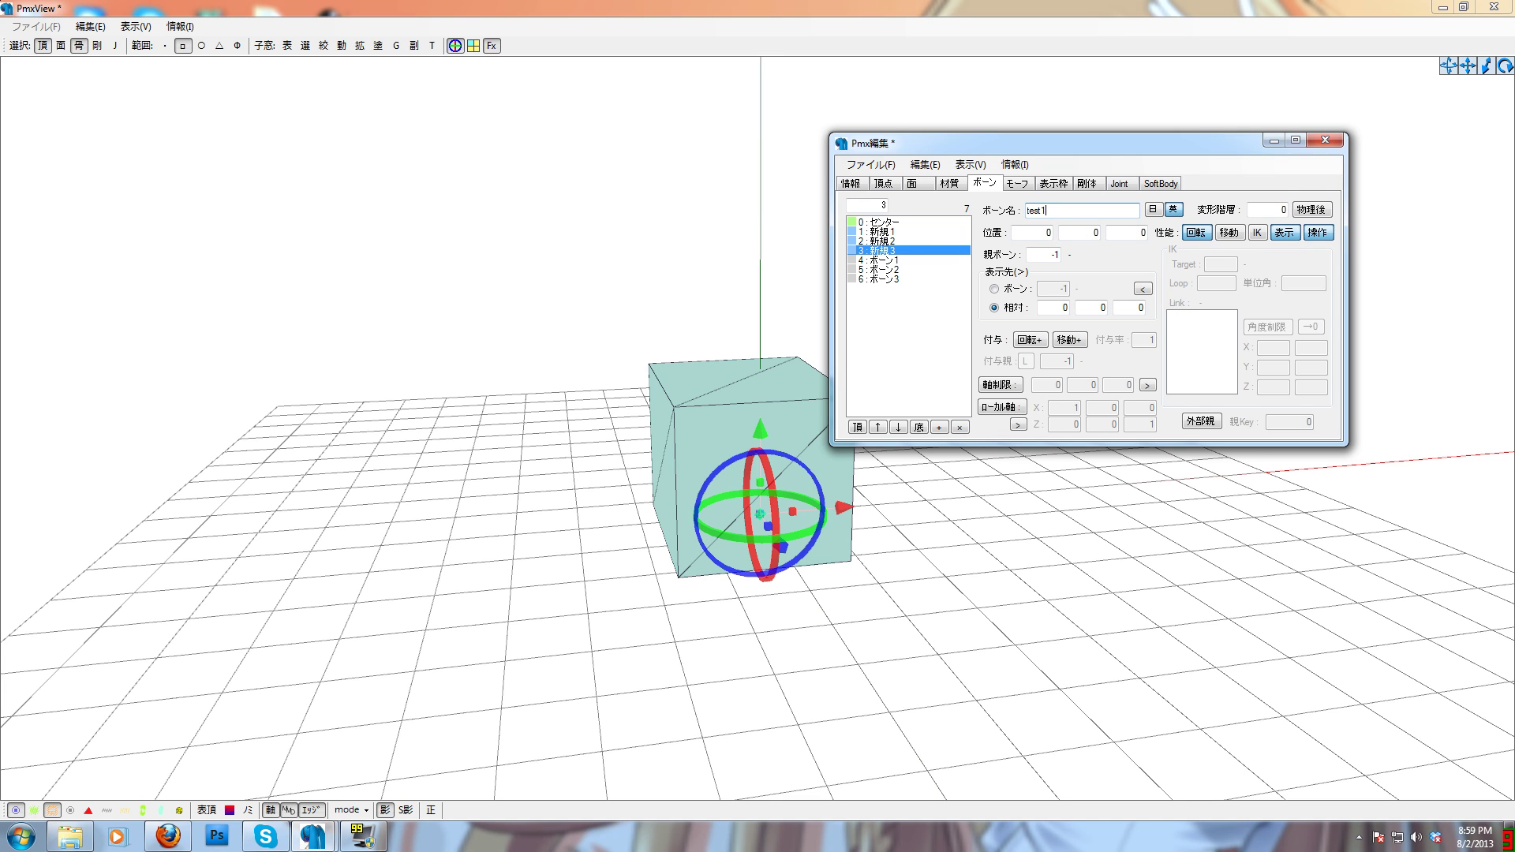
key("BackSpace")
Step: Enter numbered English names, from testb1 to testb3, for the bones ボーン1, ボーン2 and ボーン3
left_click(891, 261)
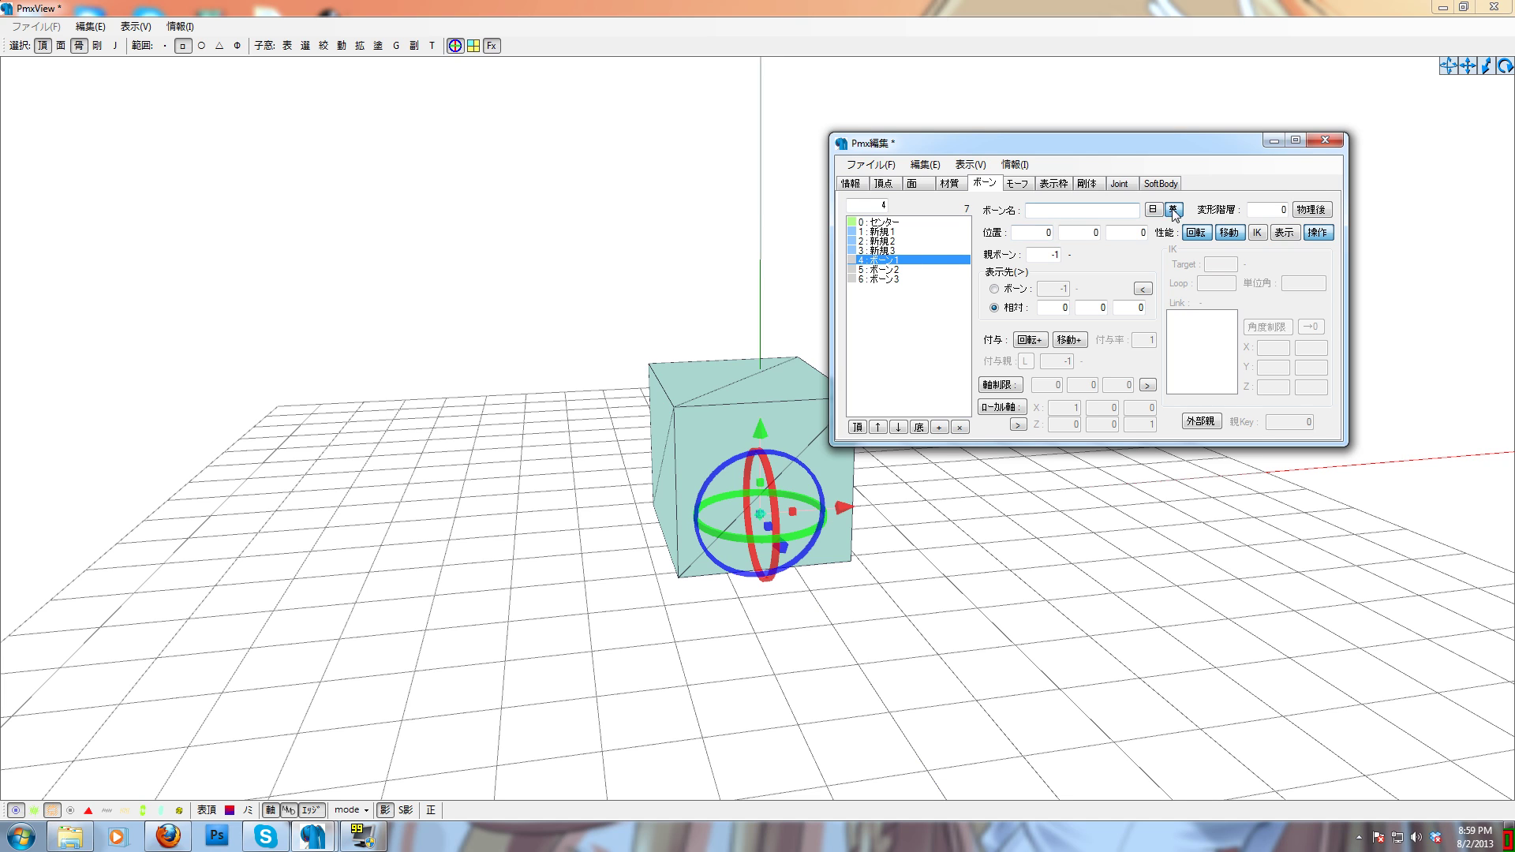
left_click(1030, 210)
type("testb1")
left_click(915, 269)
left_click(1034, 210)
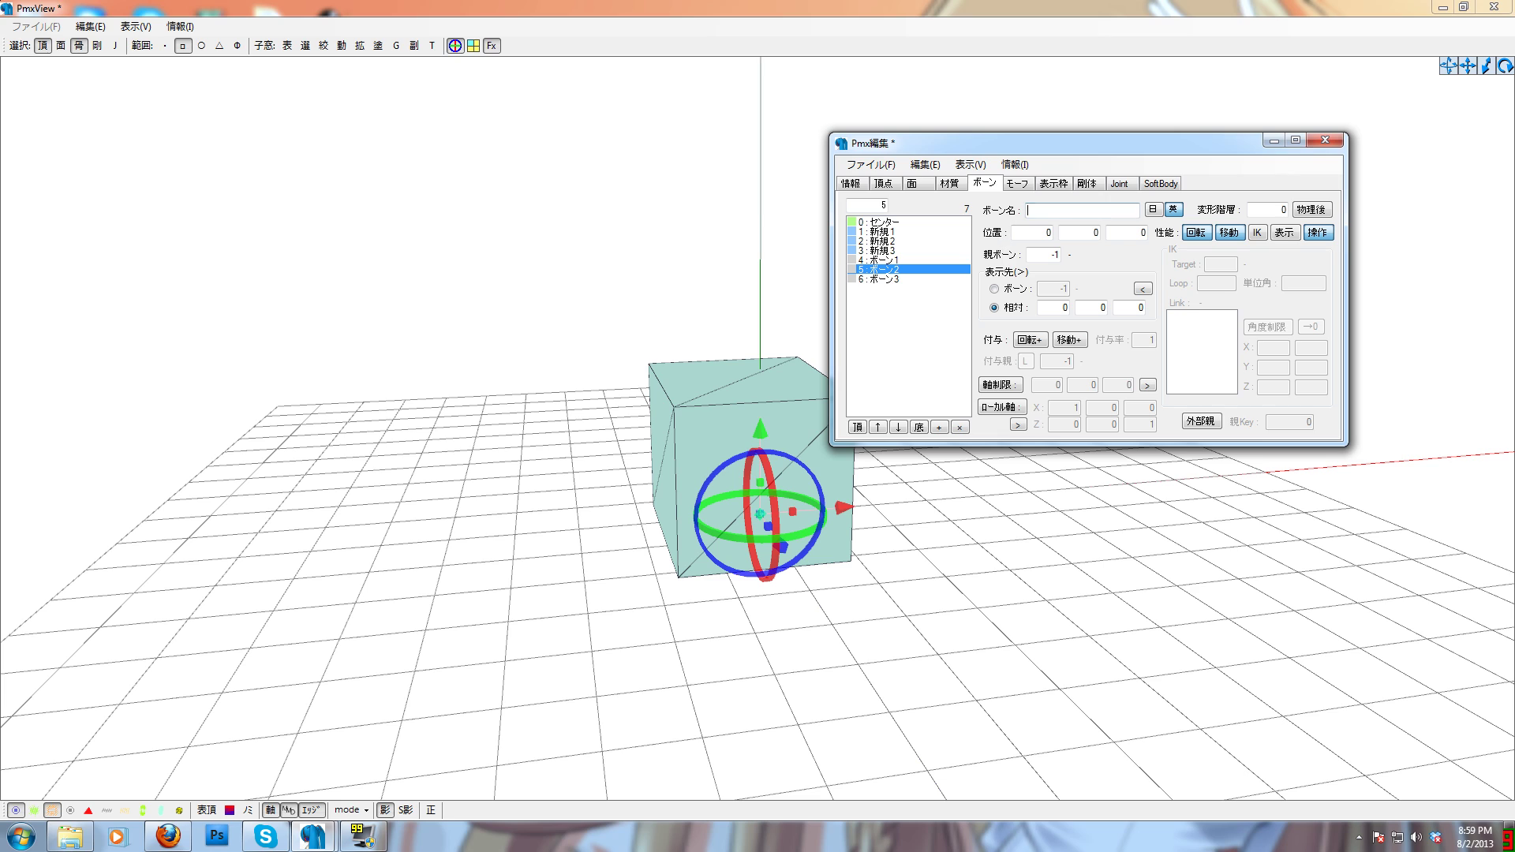
type("testb1")
left_click(906, 280)
type("testb1")
key("BackSpace")
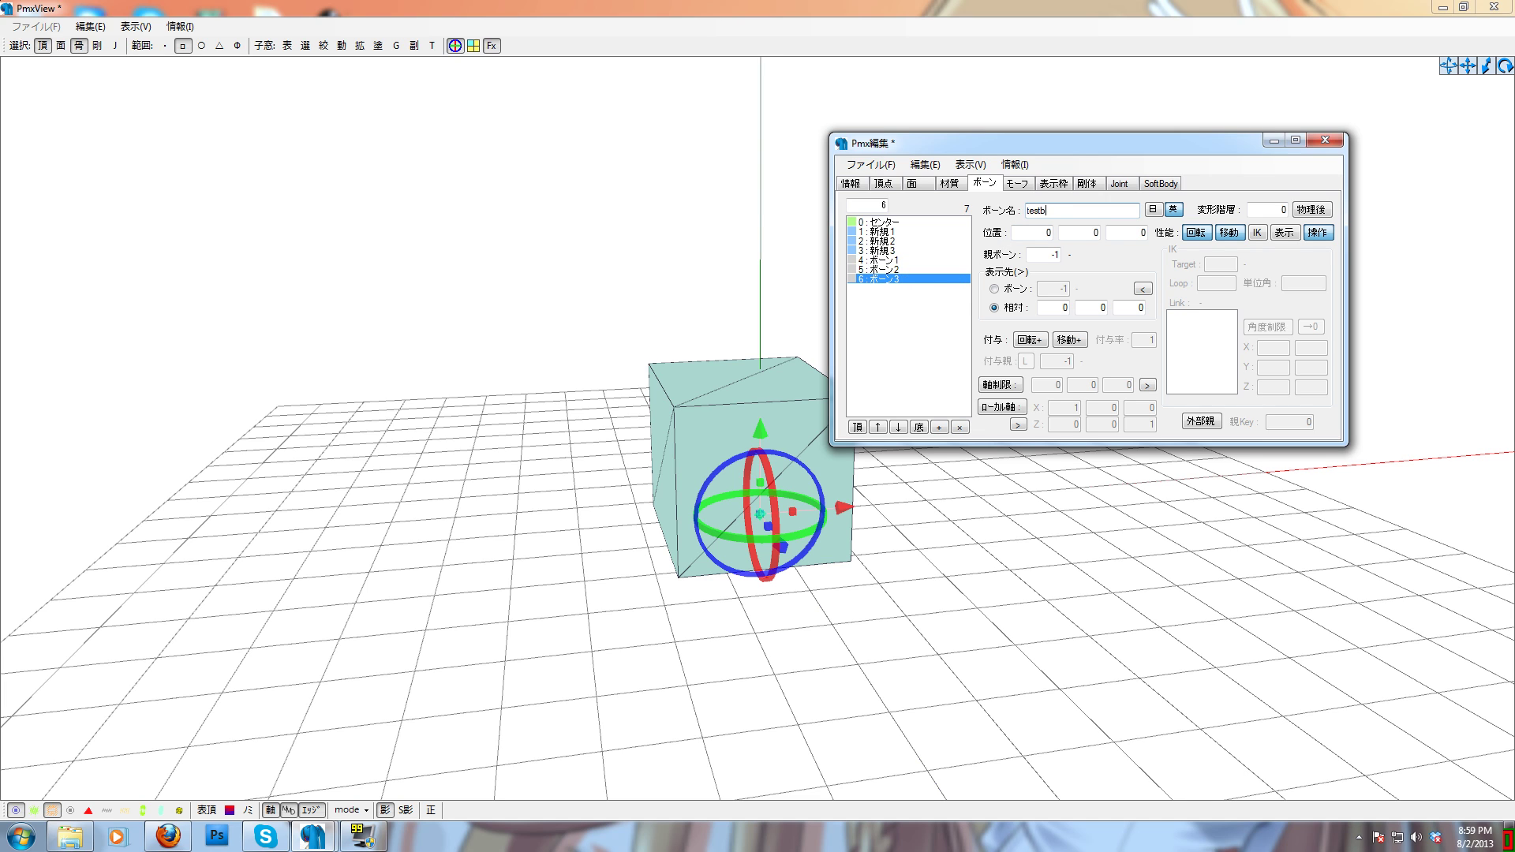
Step: Check the English names entered for the six new bones
left_click(894, 269)
left_click(894, 250)
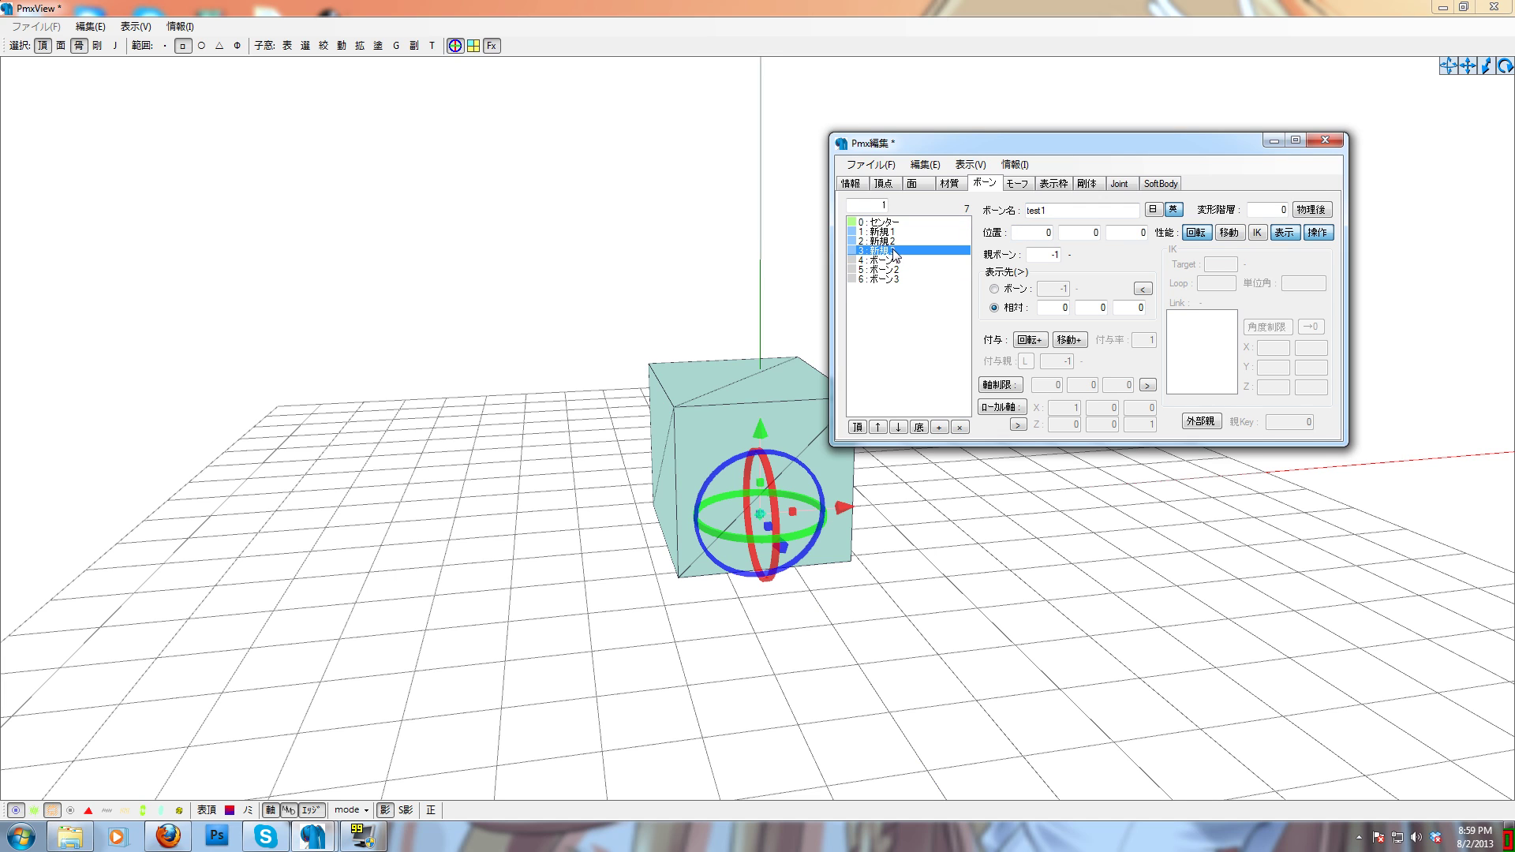
left_click(895, 240)
left_click(894, 231)
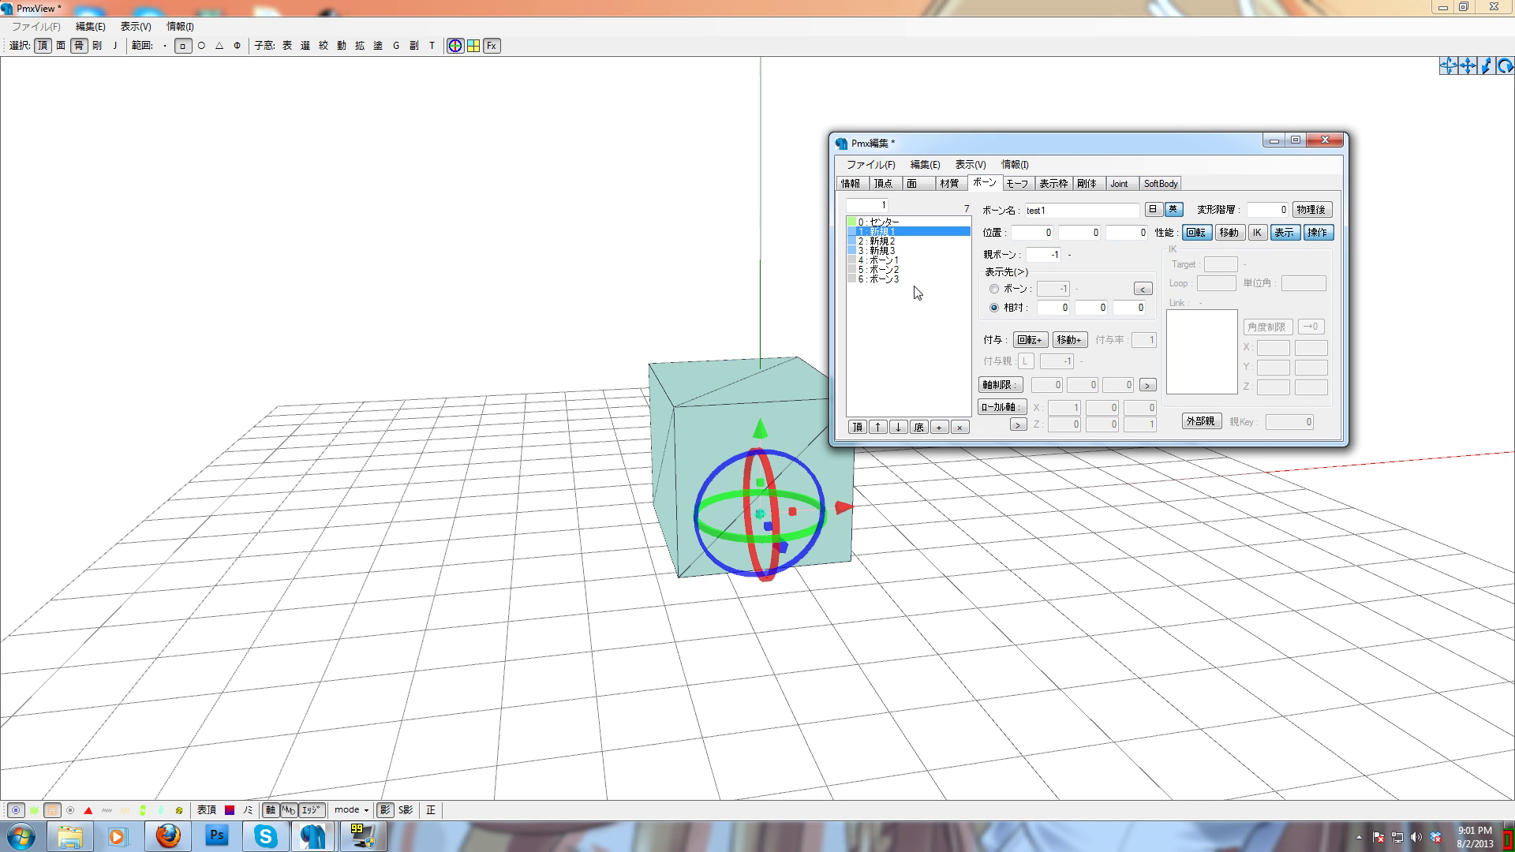
left_click_drag(891, 239, 891, 282)
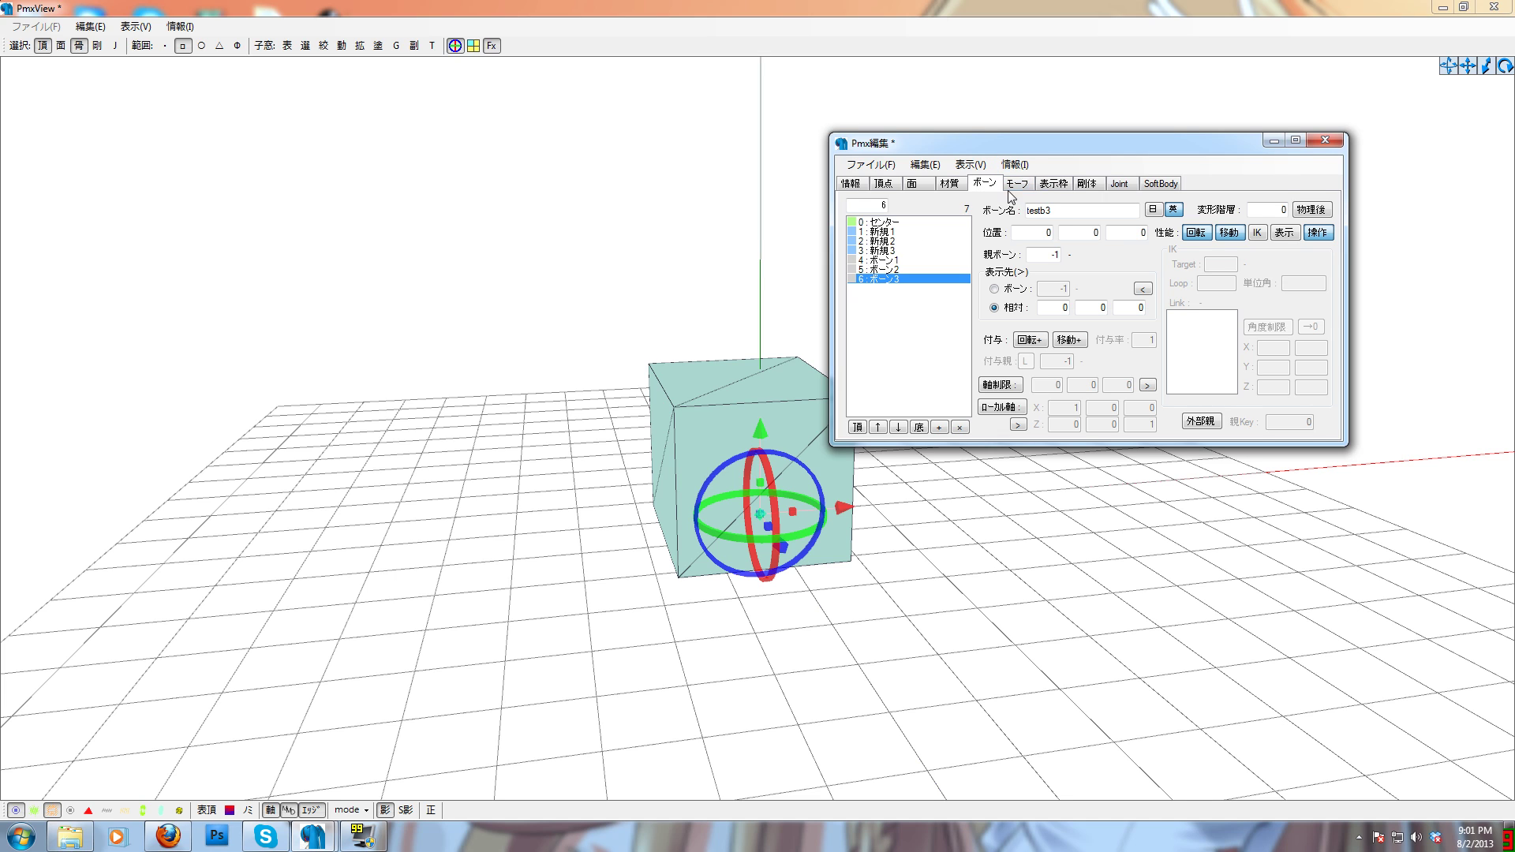
Step: Add two new display frames and shorten the Japanese name of the last one to 新
left_click(1055, 183)
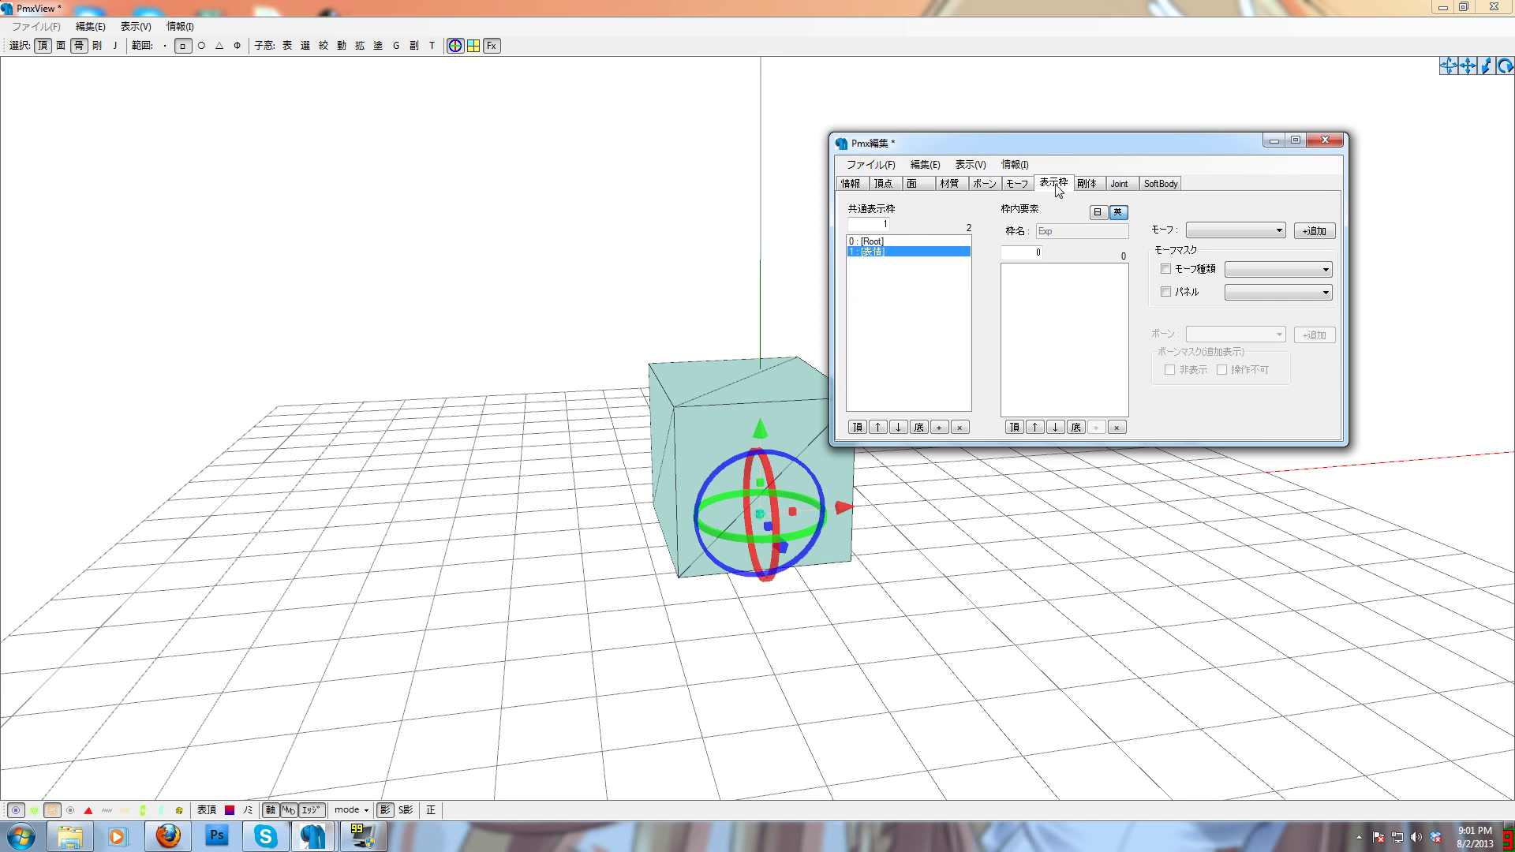
left_click(939, 428)
left_click(939, 428)
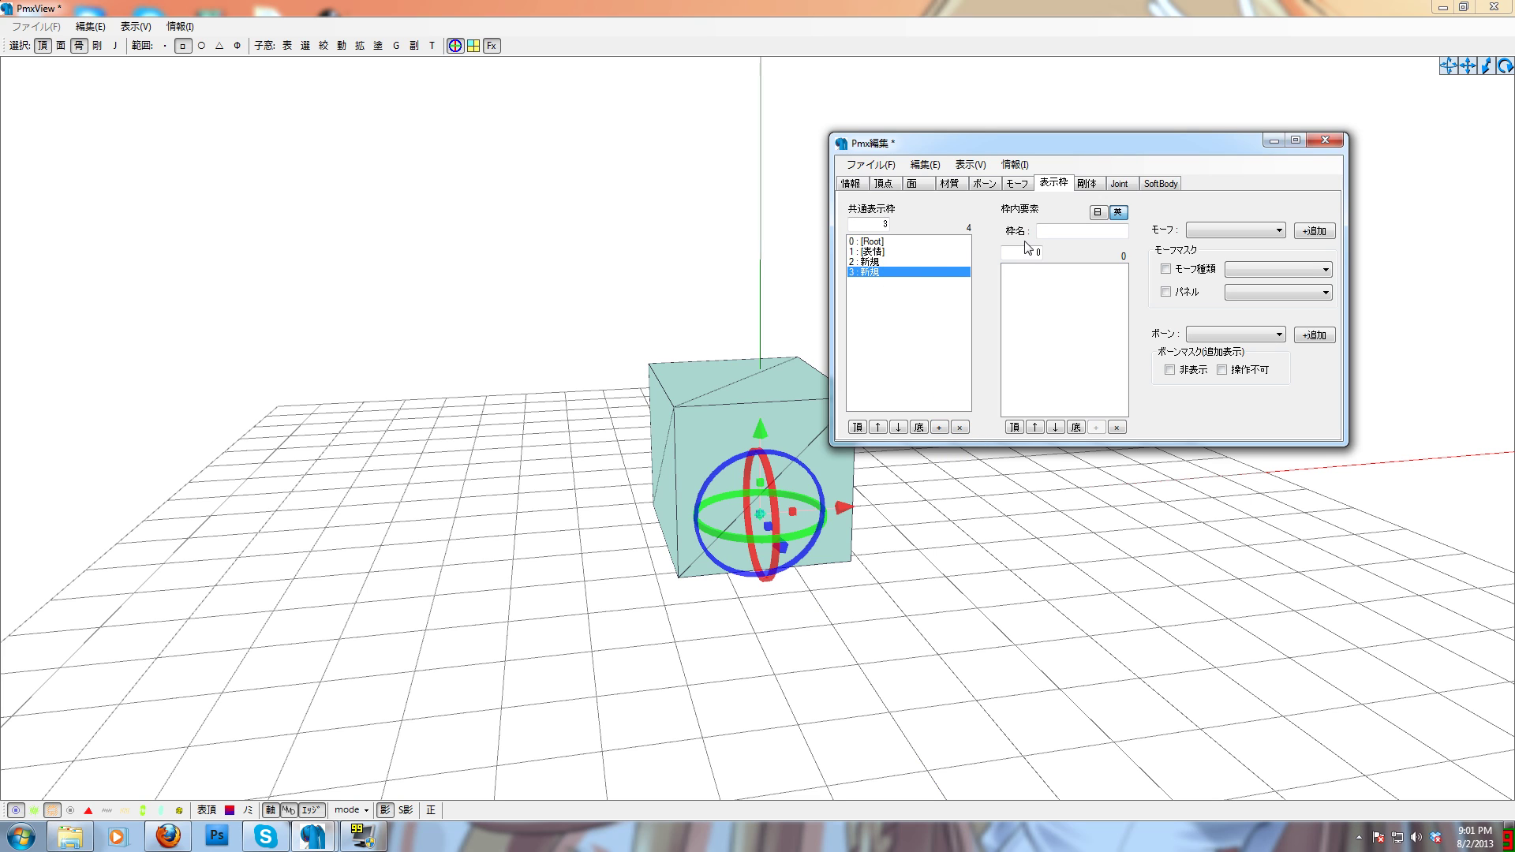
left_click(869, 261)
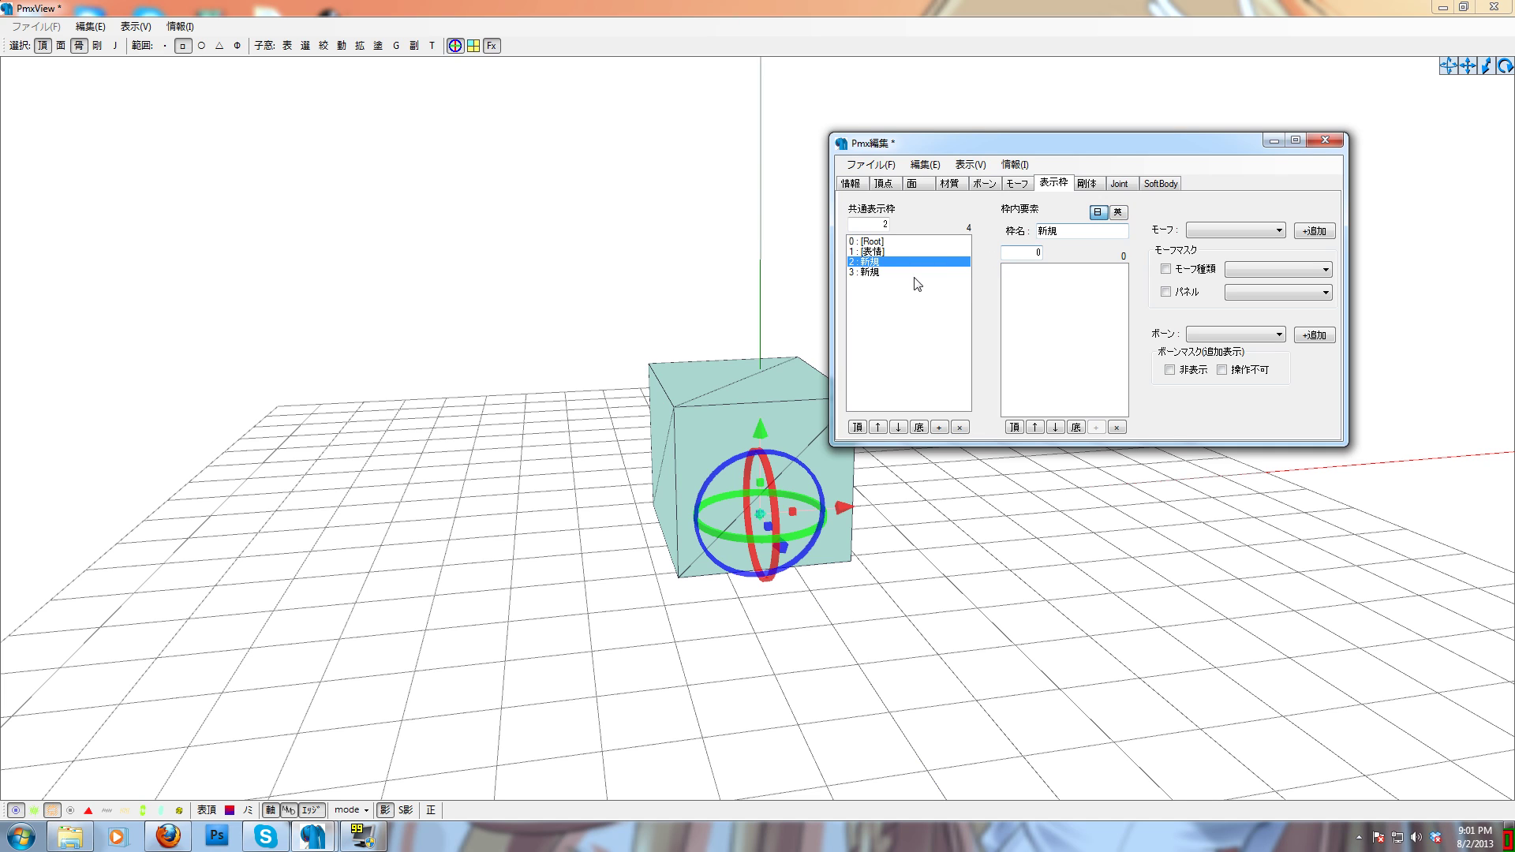
left_click(918, 284)
left_click(1061, 230)
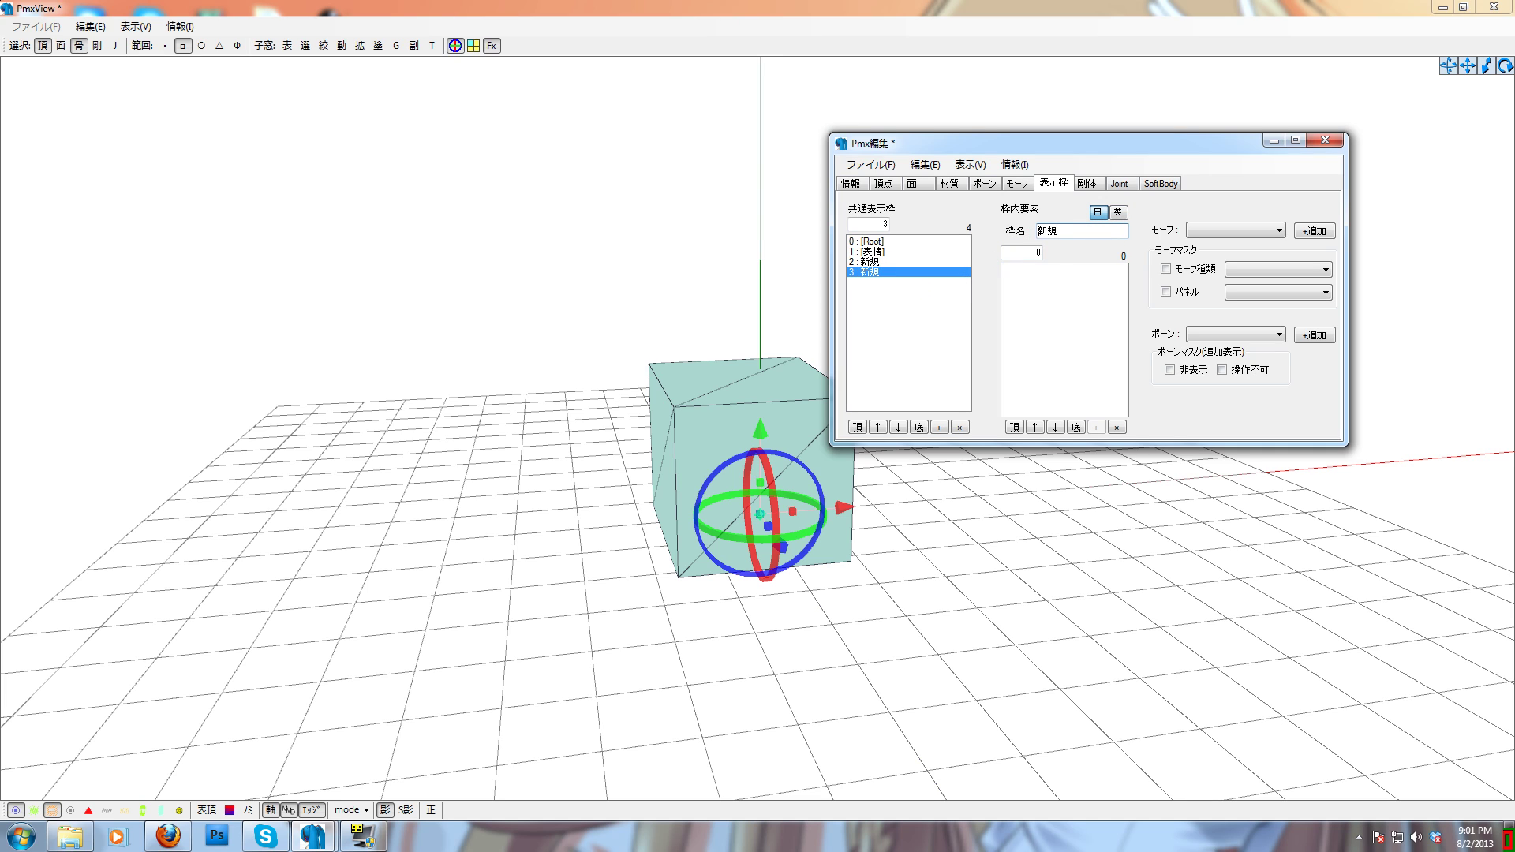
key("BackSpace")
Step: Give the display frames 新規 and 新 the English names Testgroup1 and Testgroup2
left_click(897, 262)
left_click(1119, 213)
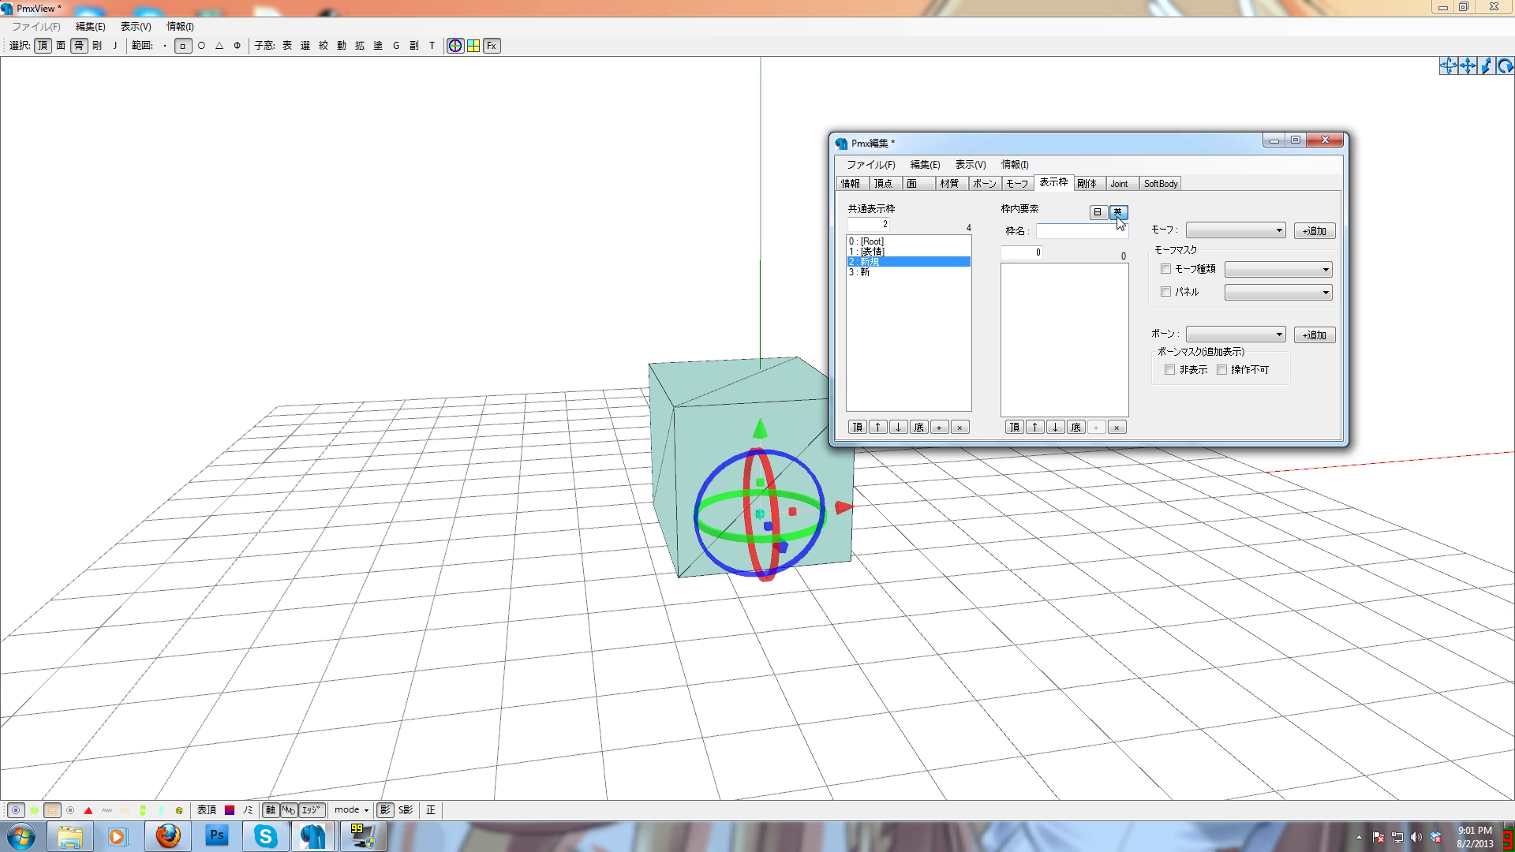
left_click(1077, 230)
type("Testgroup1")
left_click(885, 271)
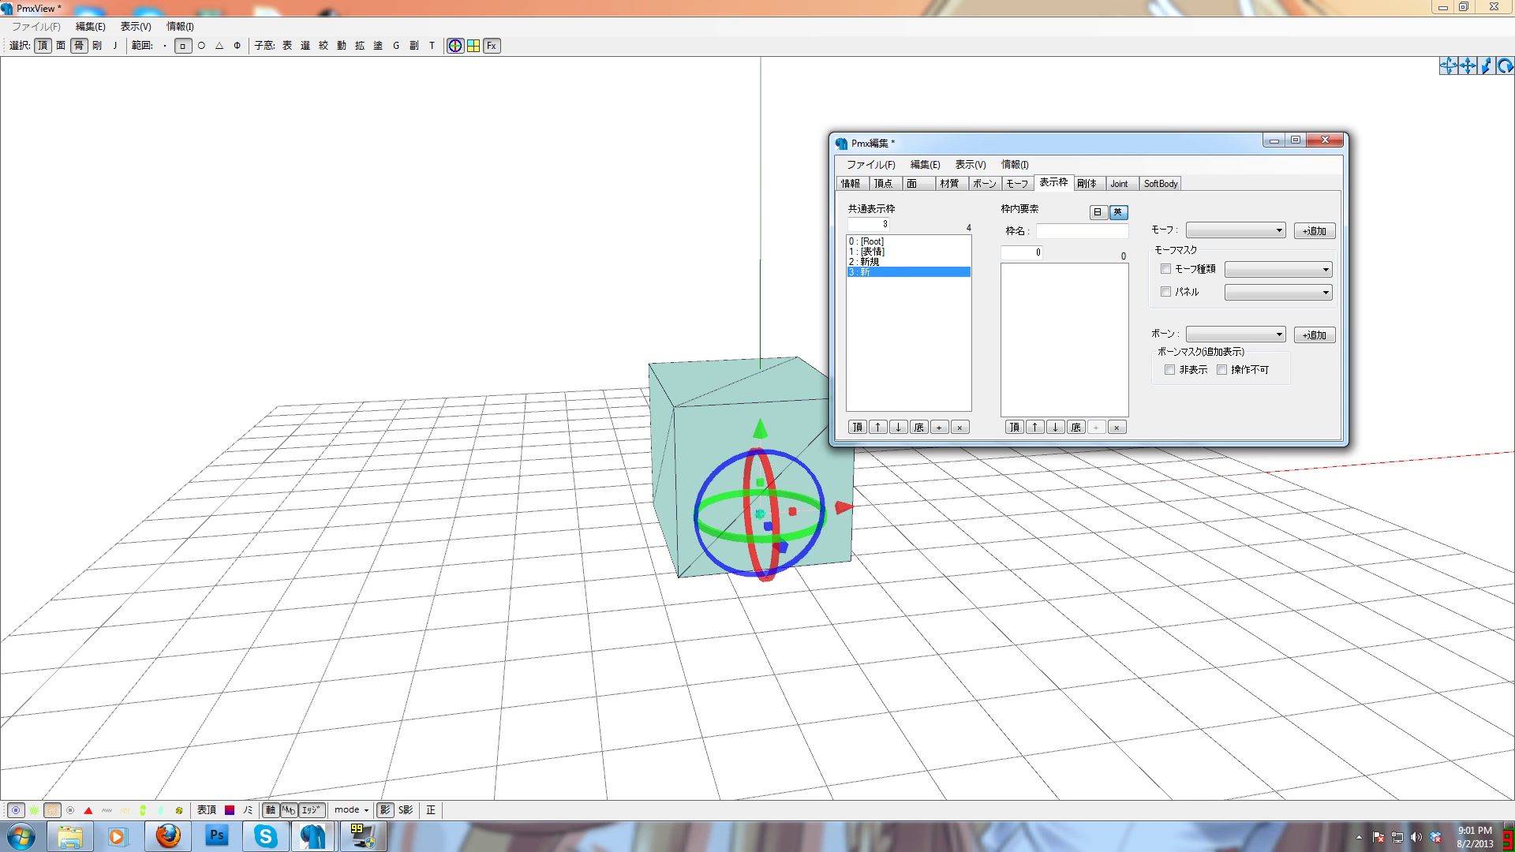
type("Testgroup2")
left_click(889, 270)
left_click(872, 261)
left_click(873, 273)
Step: For the Testgroup1 frame, enable the 非表示 and 操作不可 bone mask options so the bone choices include hidden and inoperable bones
left_click(886, 262)
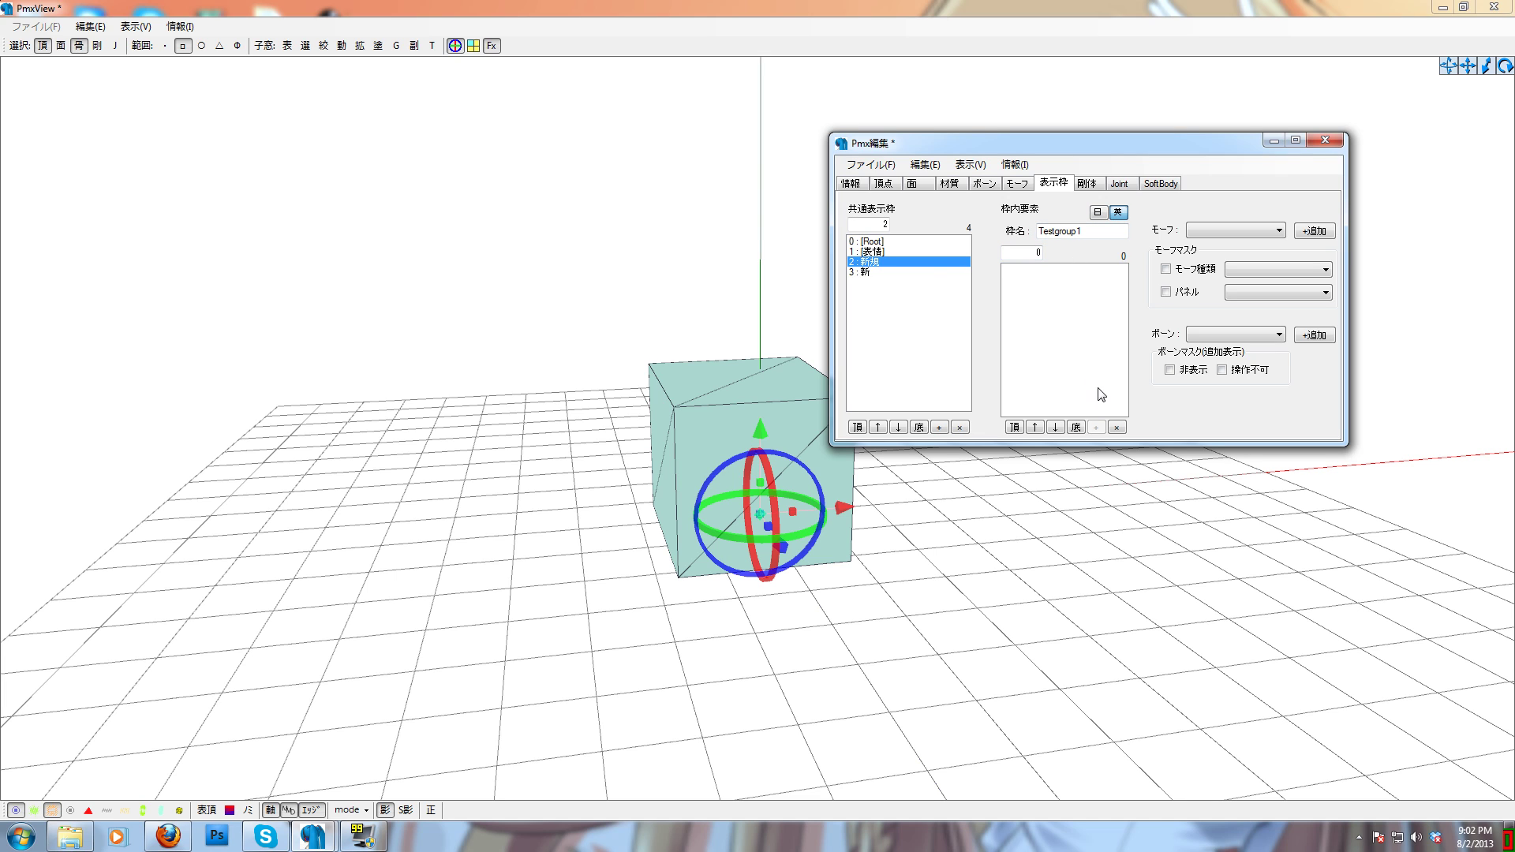
left_click(1229, 333)
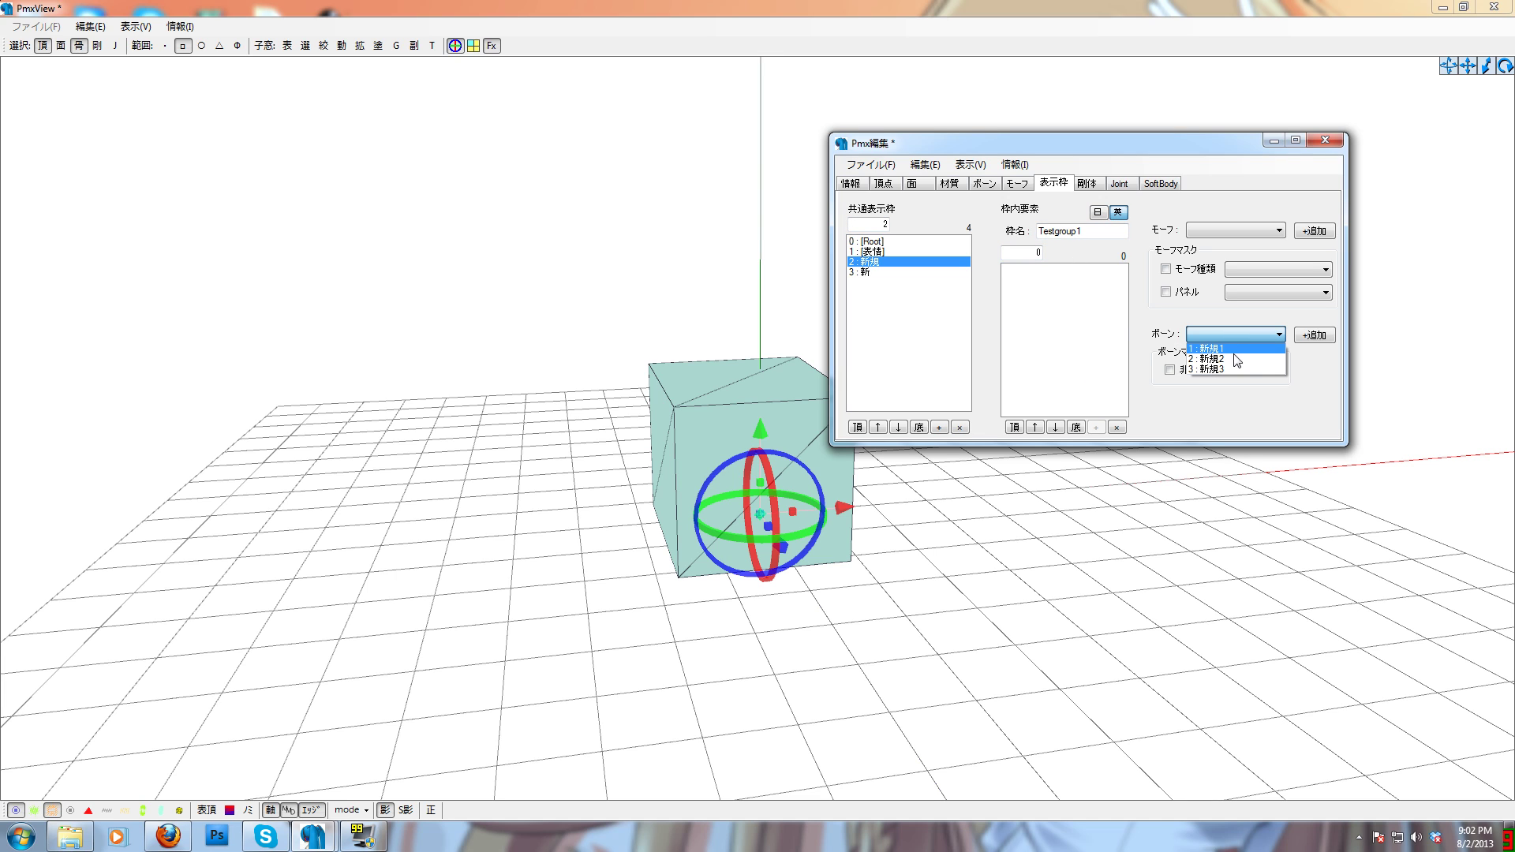
left_click(1234, 358)
left_click(1171, 371)
left_click(1222, 370)
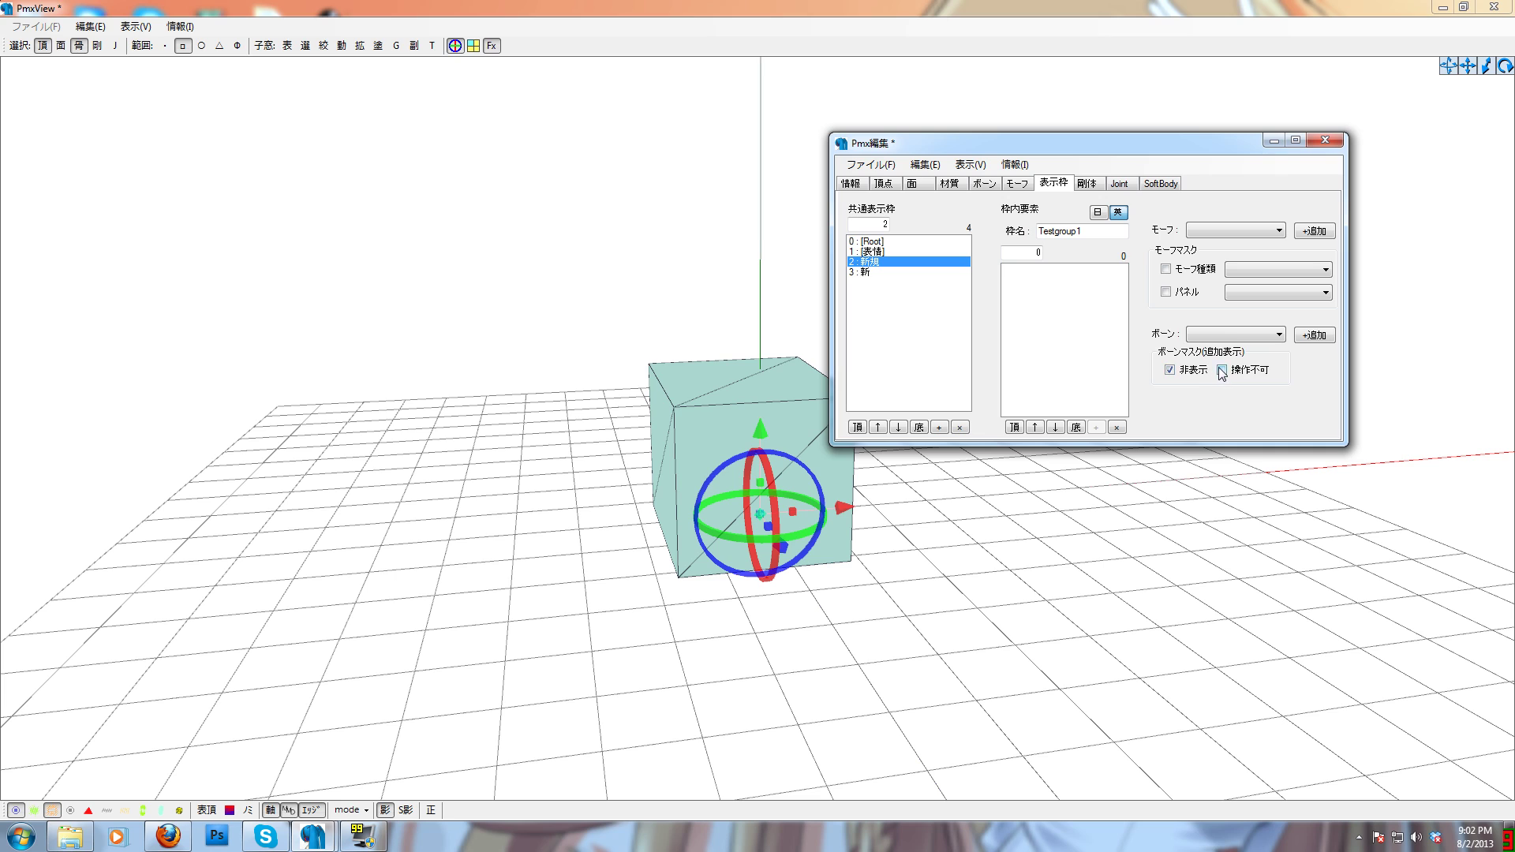
left_click(1225, 333)
left_click(1225, 329)
left_click(1220, 335)
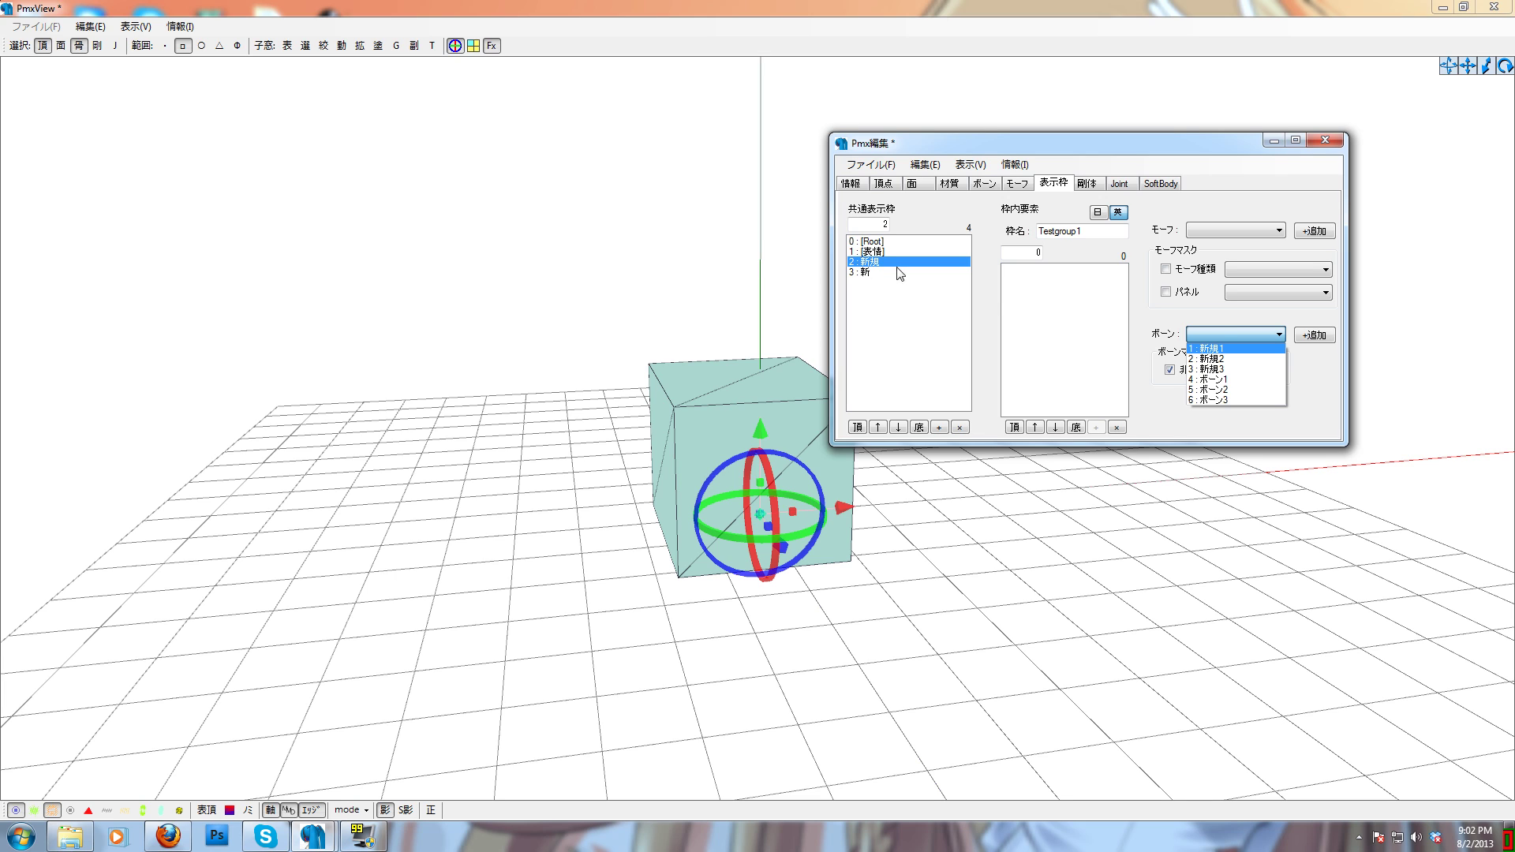
Step: Add the bones 新規1, 新規2 and 新規3 to the Testgroup1 display frame
left_click(1217, 320)
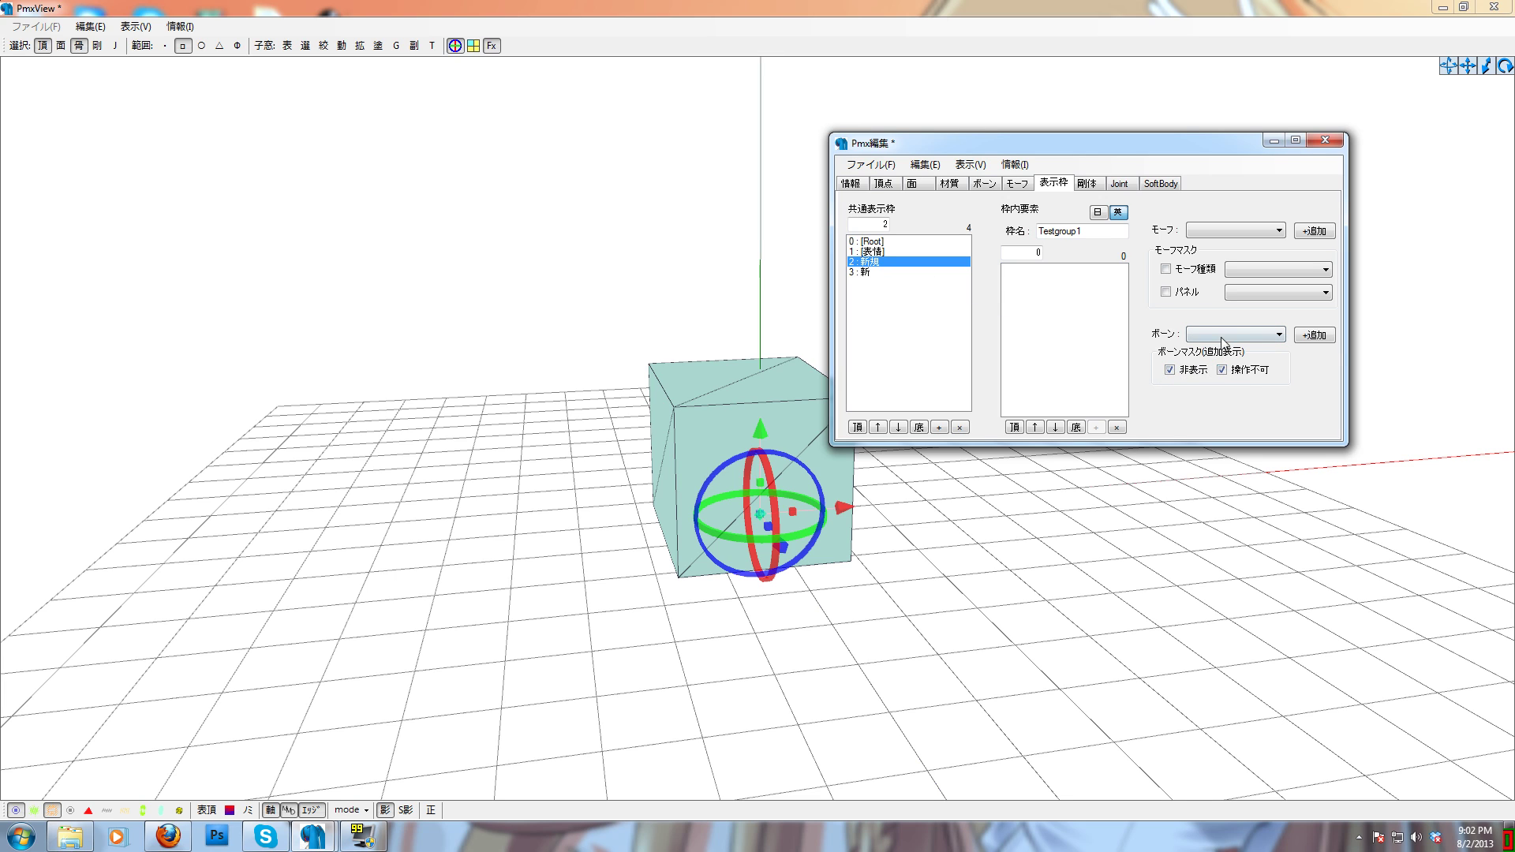
left_click(1222, 335)
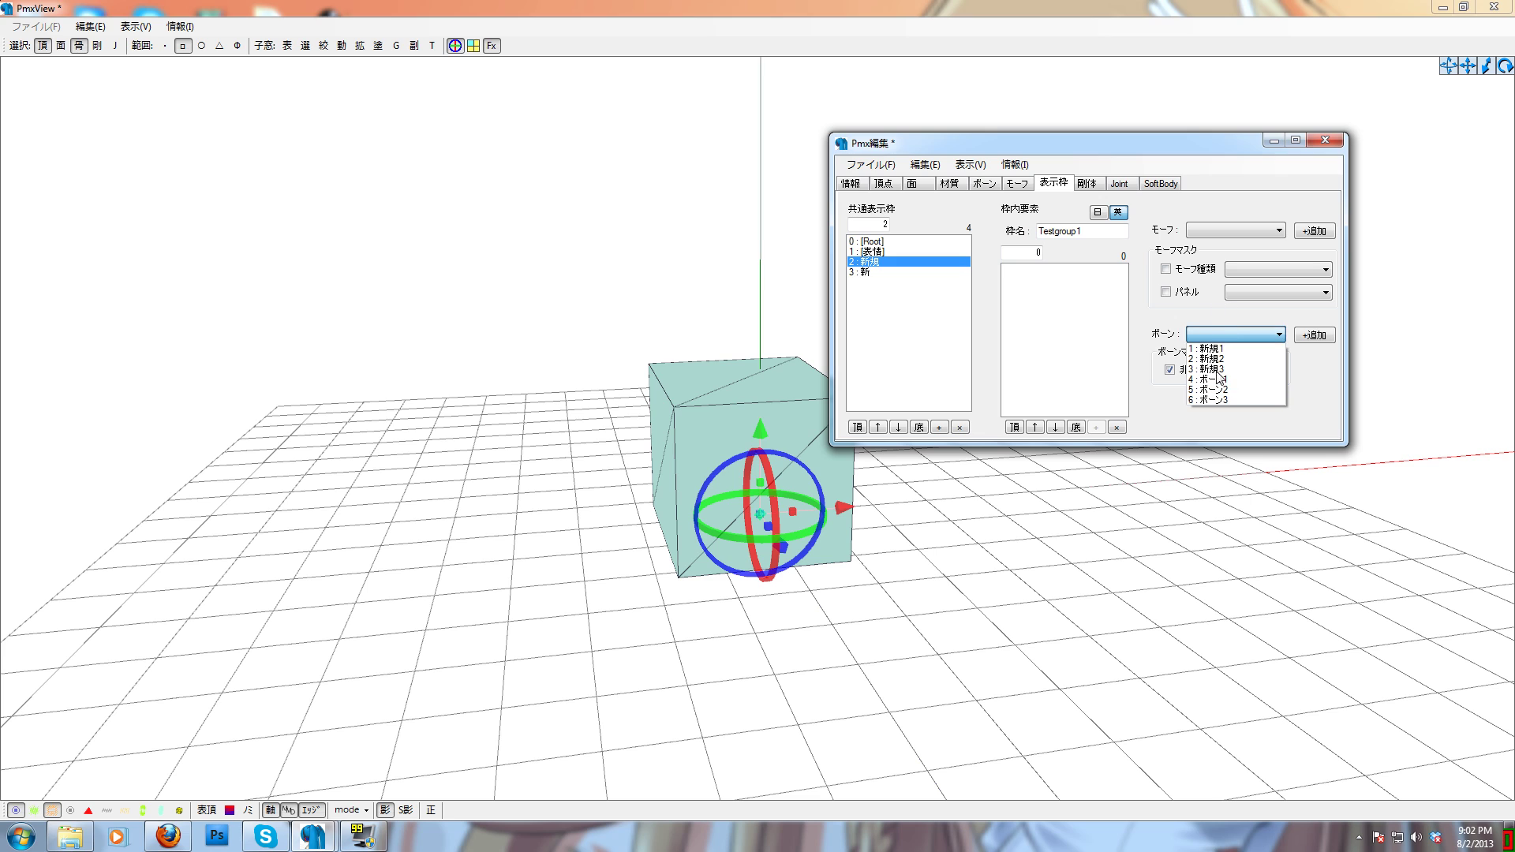
left_click(1201, 306)
left_click(1223, 335)
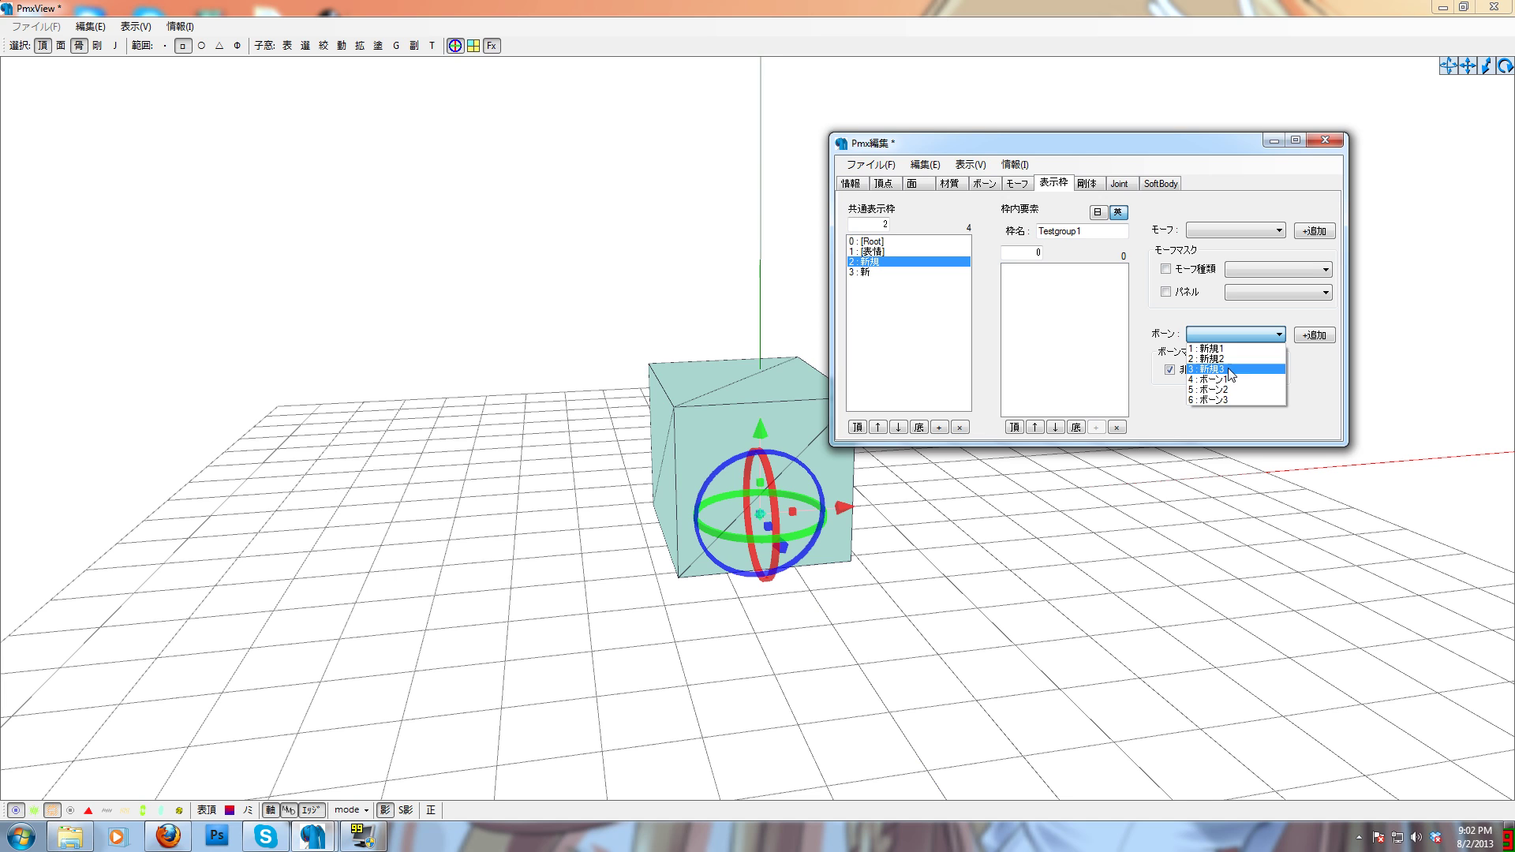
left_click(1227, 349)
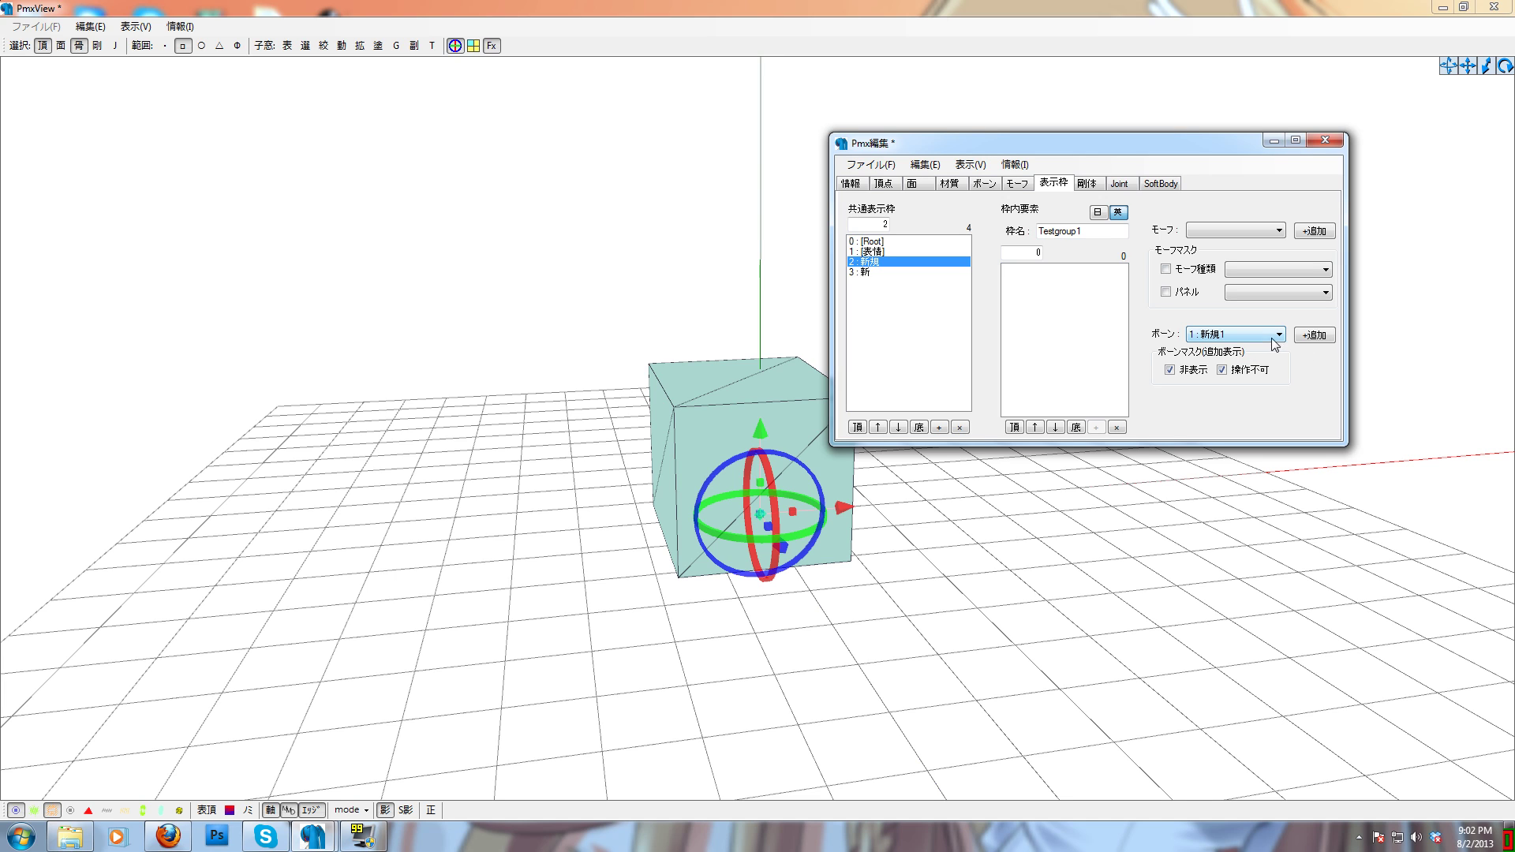
left_click(1313, 337)
left_click(1313, 337)
left_click(1314, 337)
Step: Add the bones ボーン1, ボーン2 and ボーン3 to the Testgroup2 display frame
left_click(1256, 336)
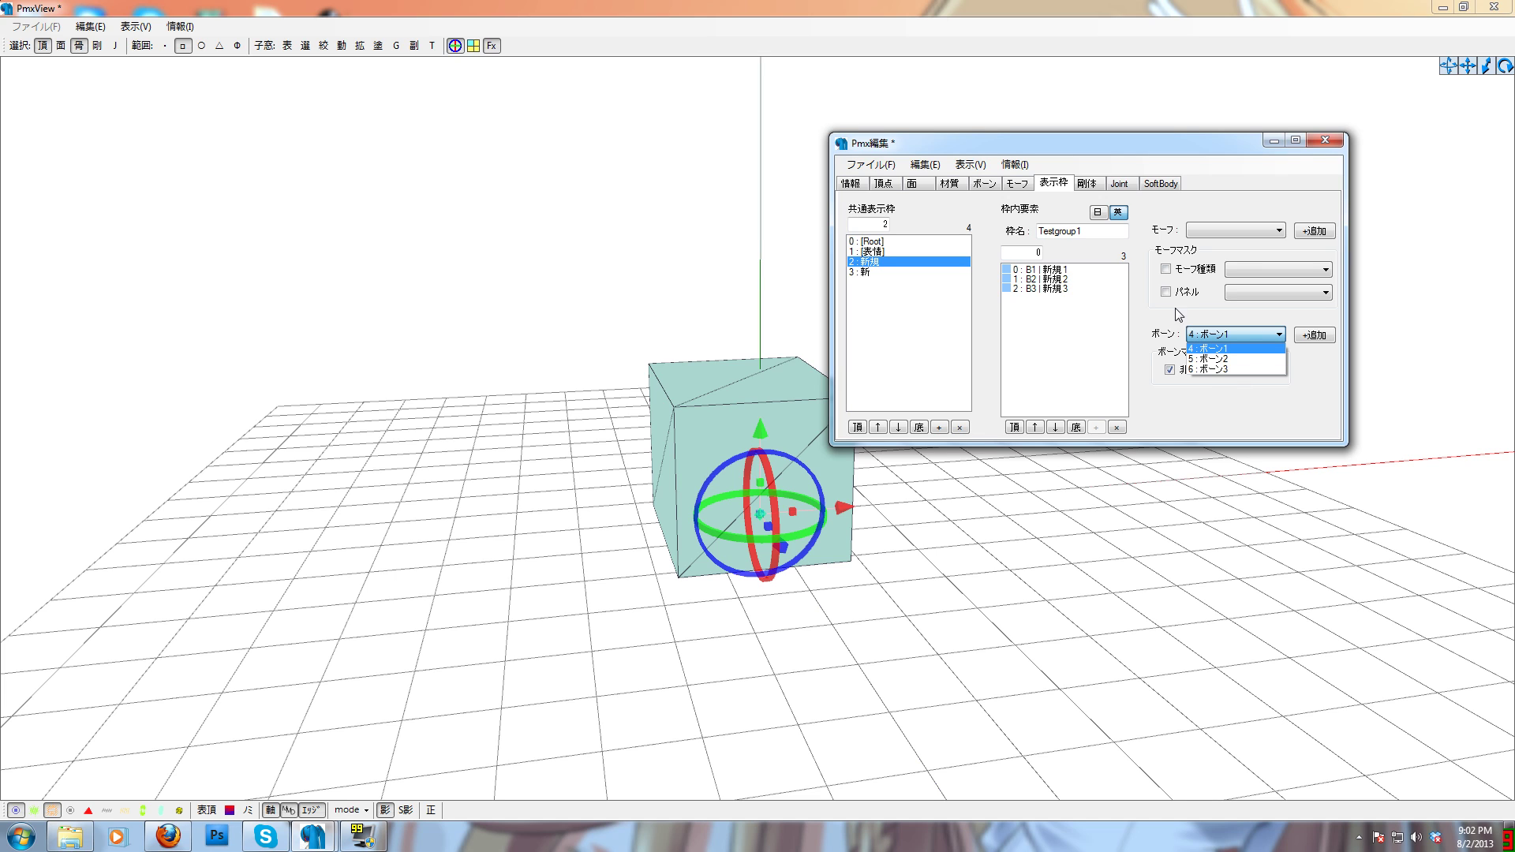
left_click(1221, 314)
left_click(871, 274)
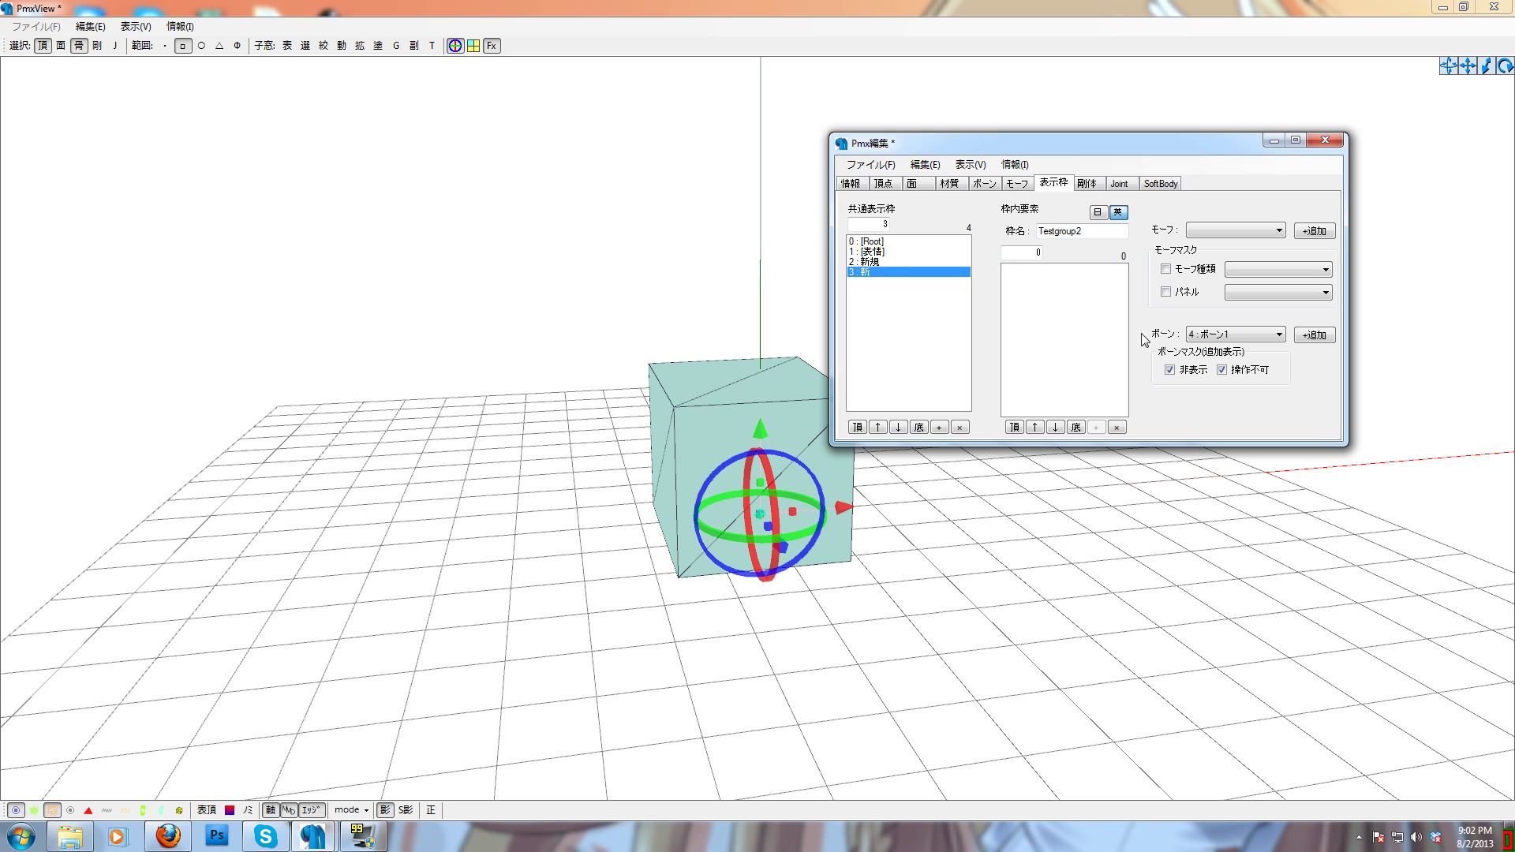
left_click(1231, 335)
left_click(1214, 349)
left_click(1315, 336)
left_click(1315, 336)
left_click(1316, 336)
Step: Compare the bones listed in the Testgroup1 and Testgroup2 frames and check which bones are still available for adding
left_click(1225, 333)
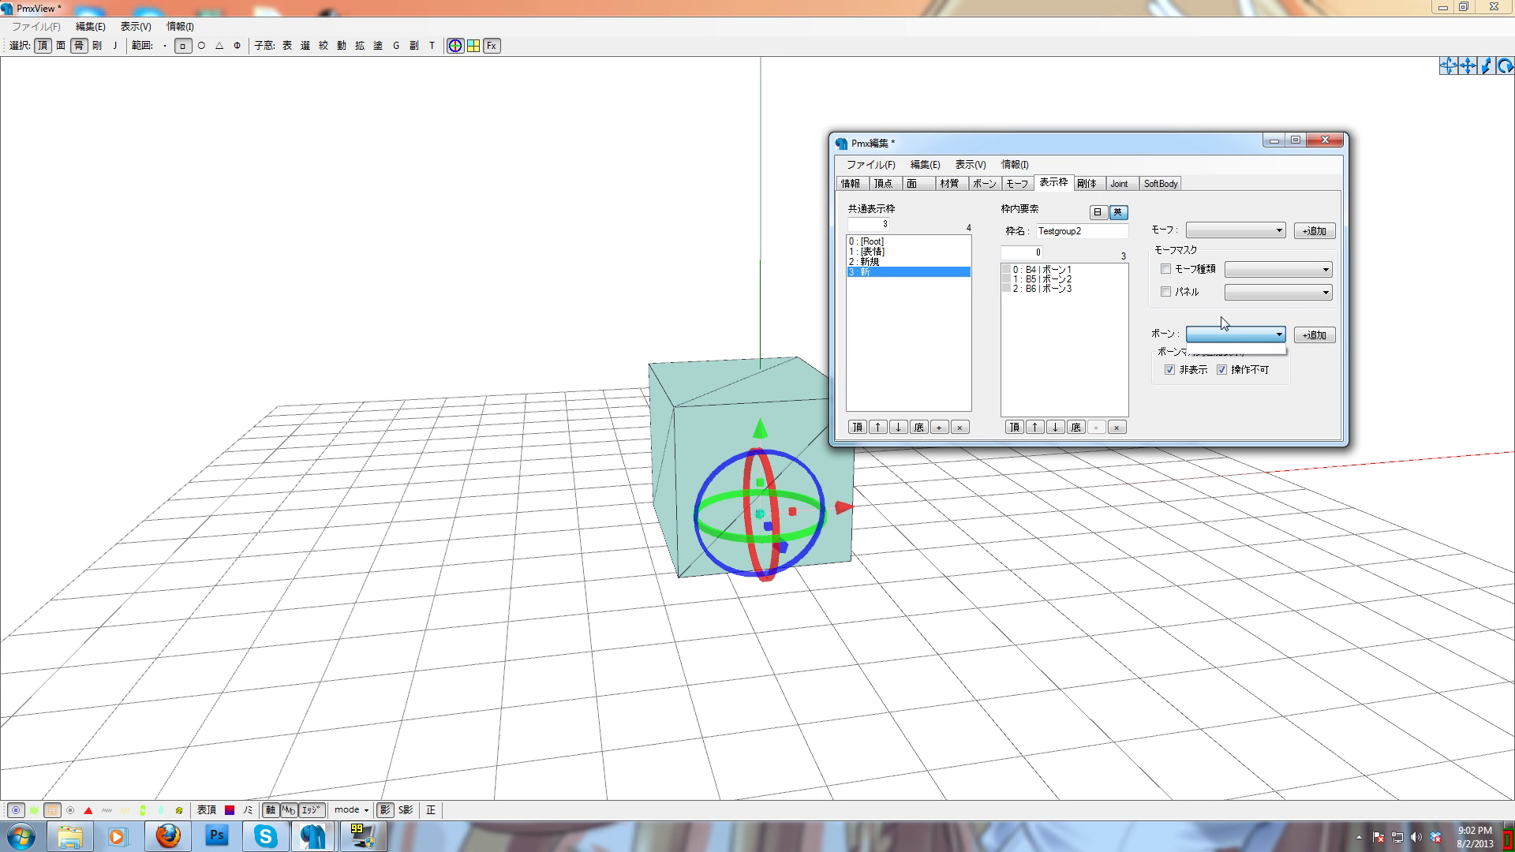
left_click(870, 262)
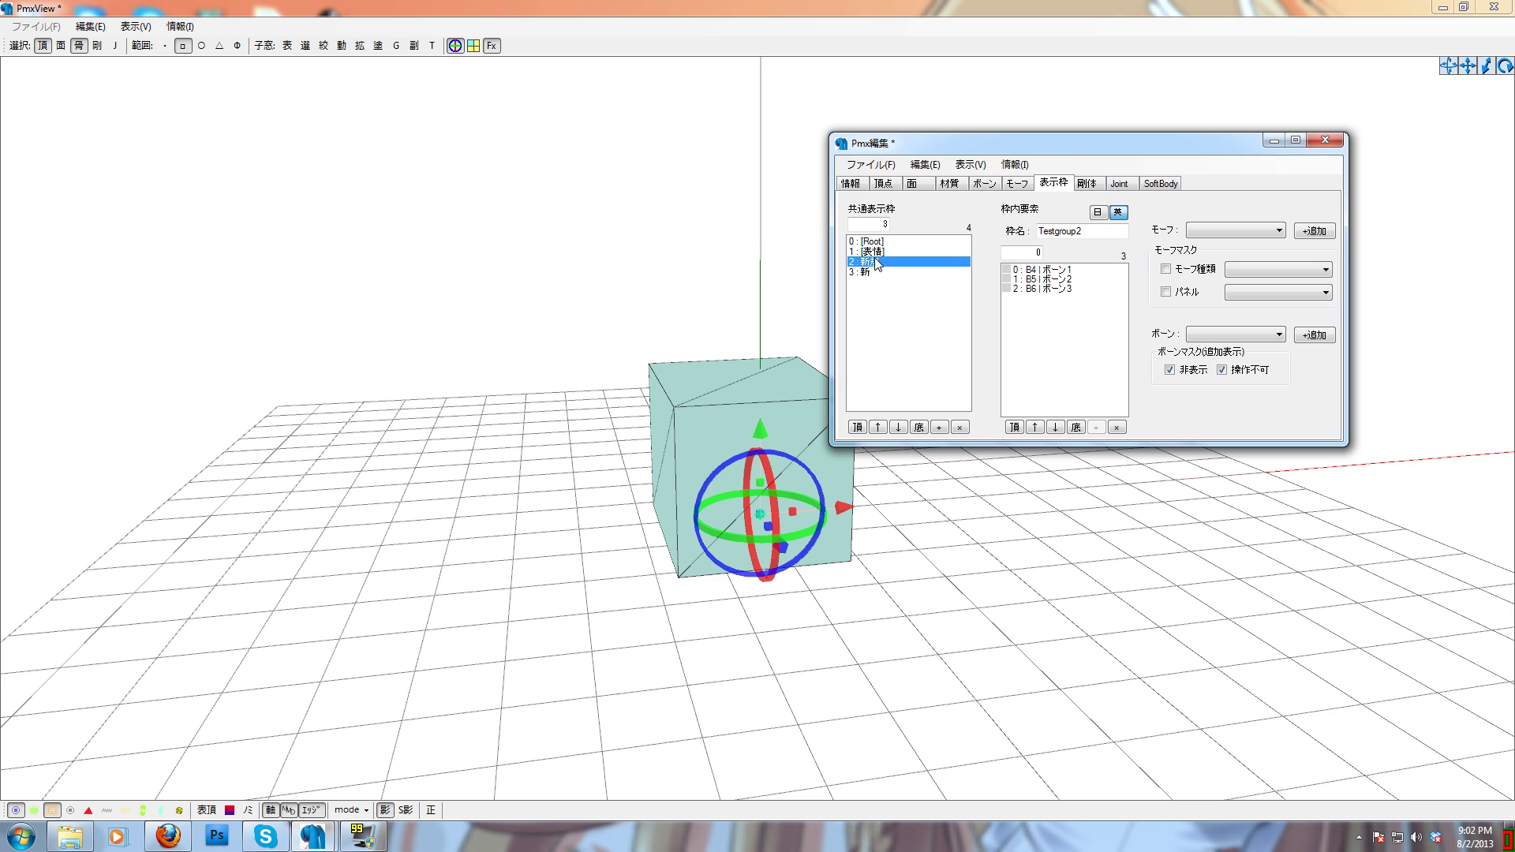
left_click(869, 271)
left_click(870, 263)
left_click(871, 272)
left_click(878, 263)
left_click(874, 272)
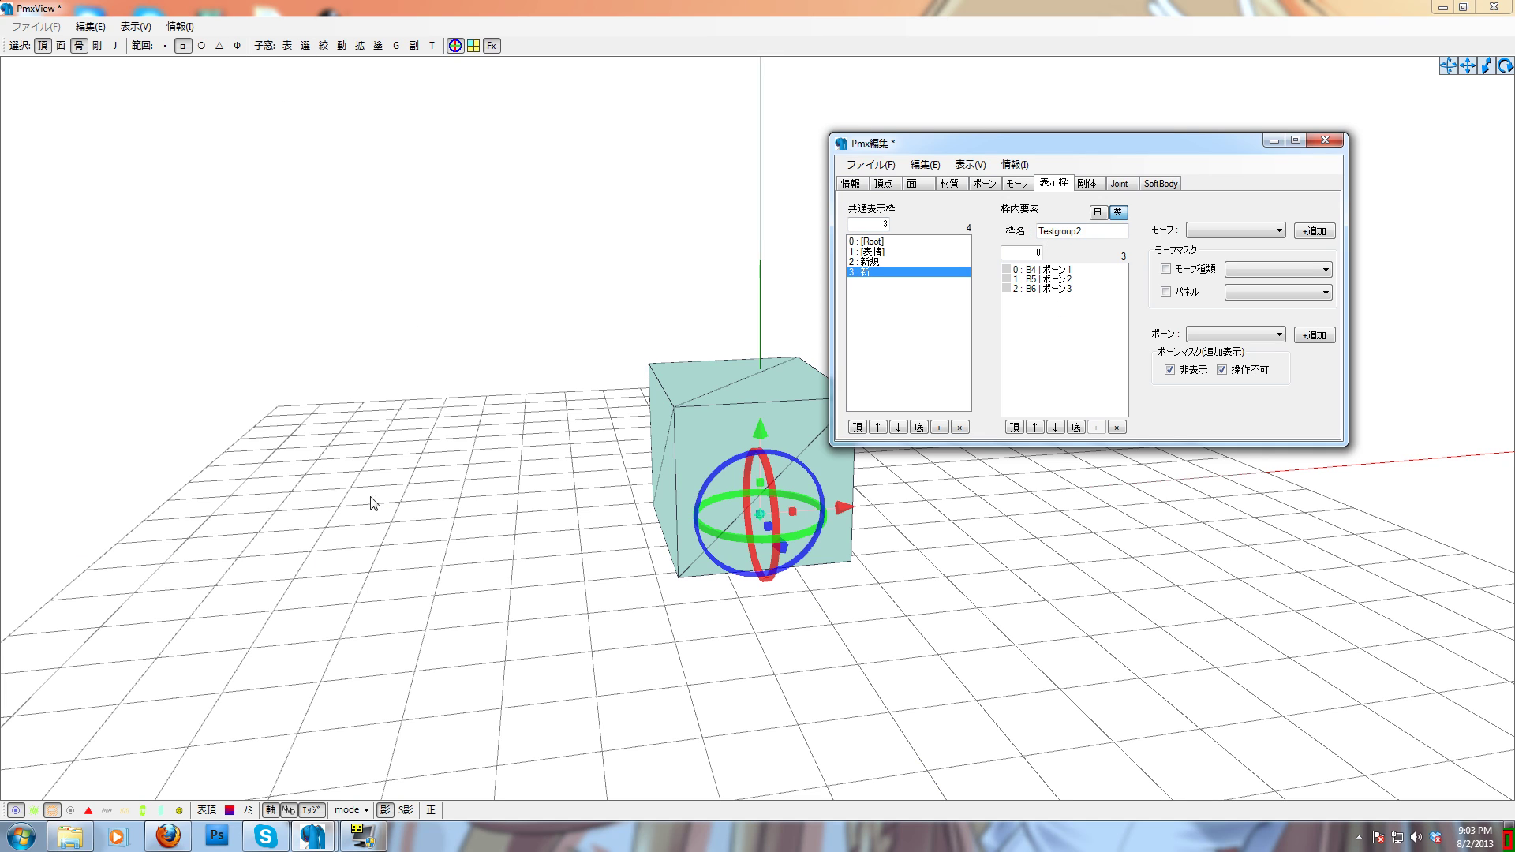
left_click(1229, 333)
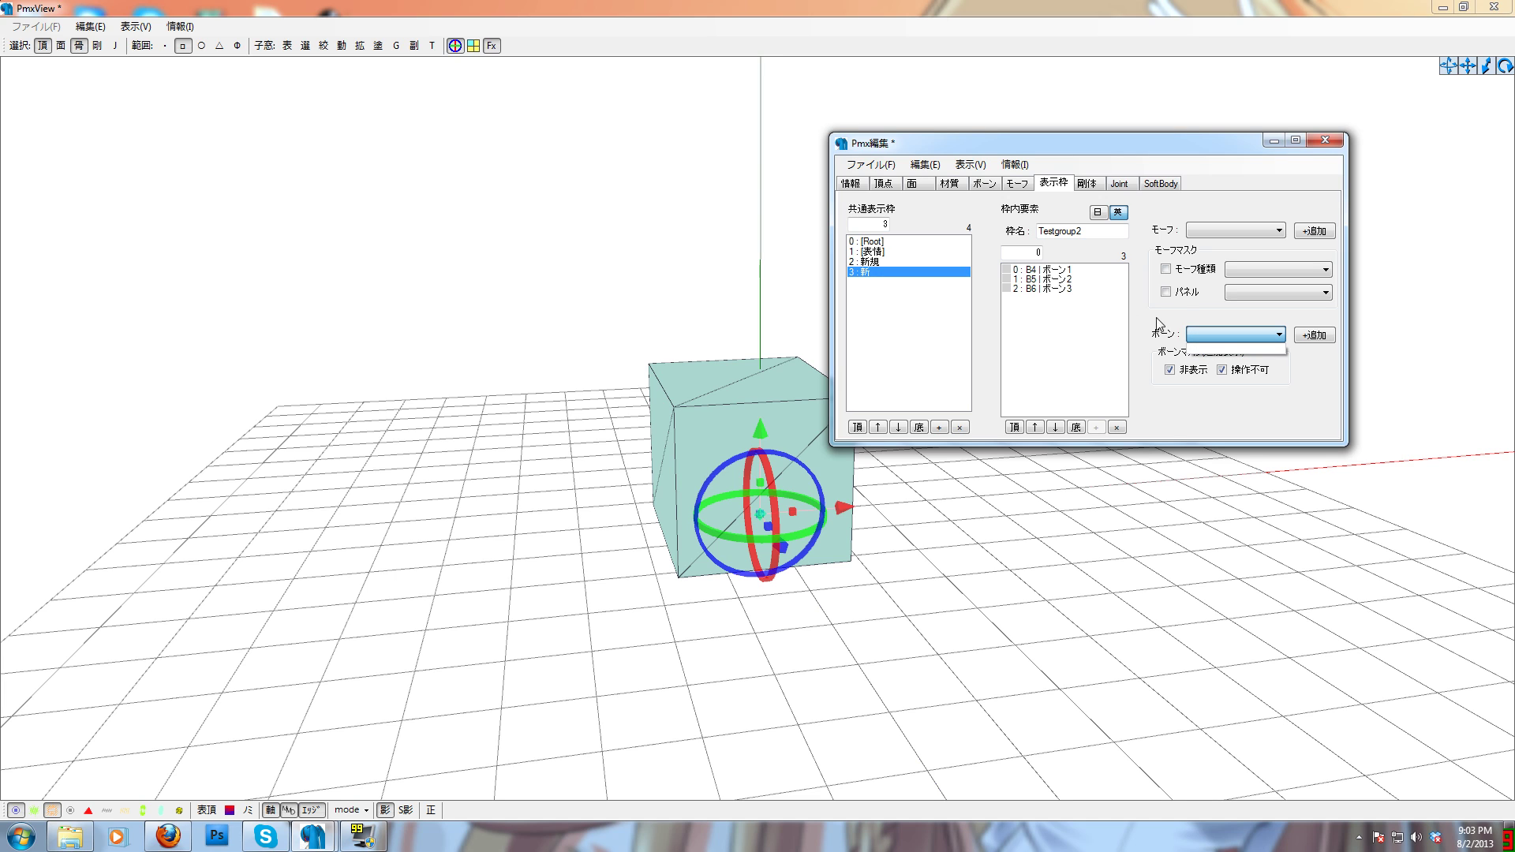
left_click(884, 272)
left_click(882, 262)
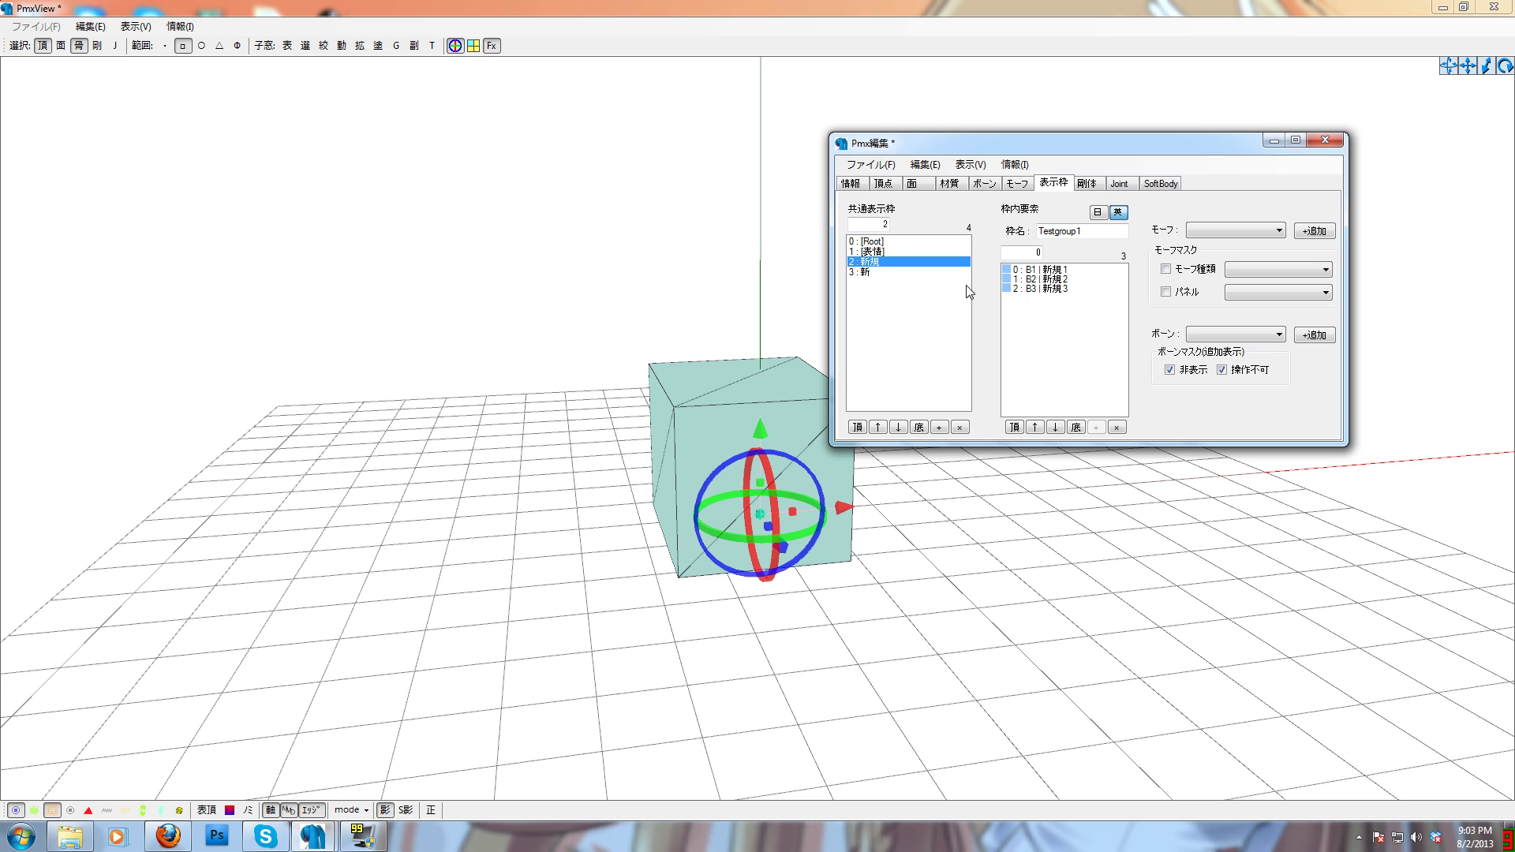
left_click(883, 272)
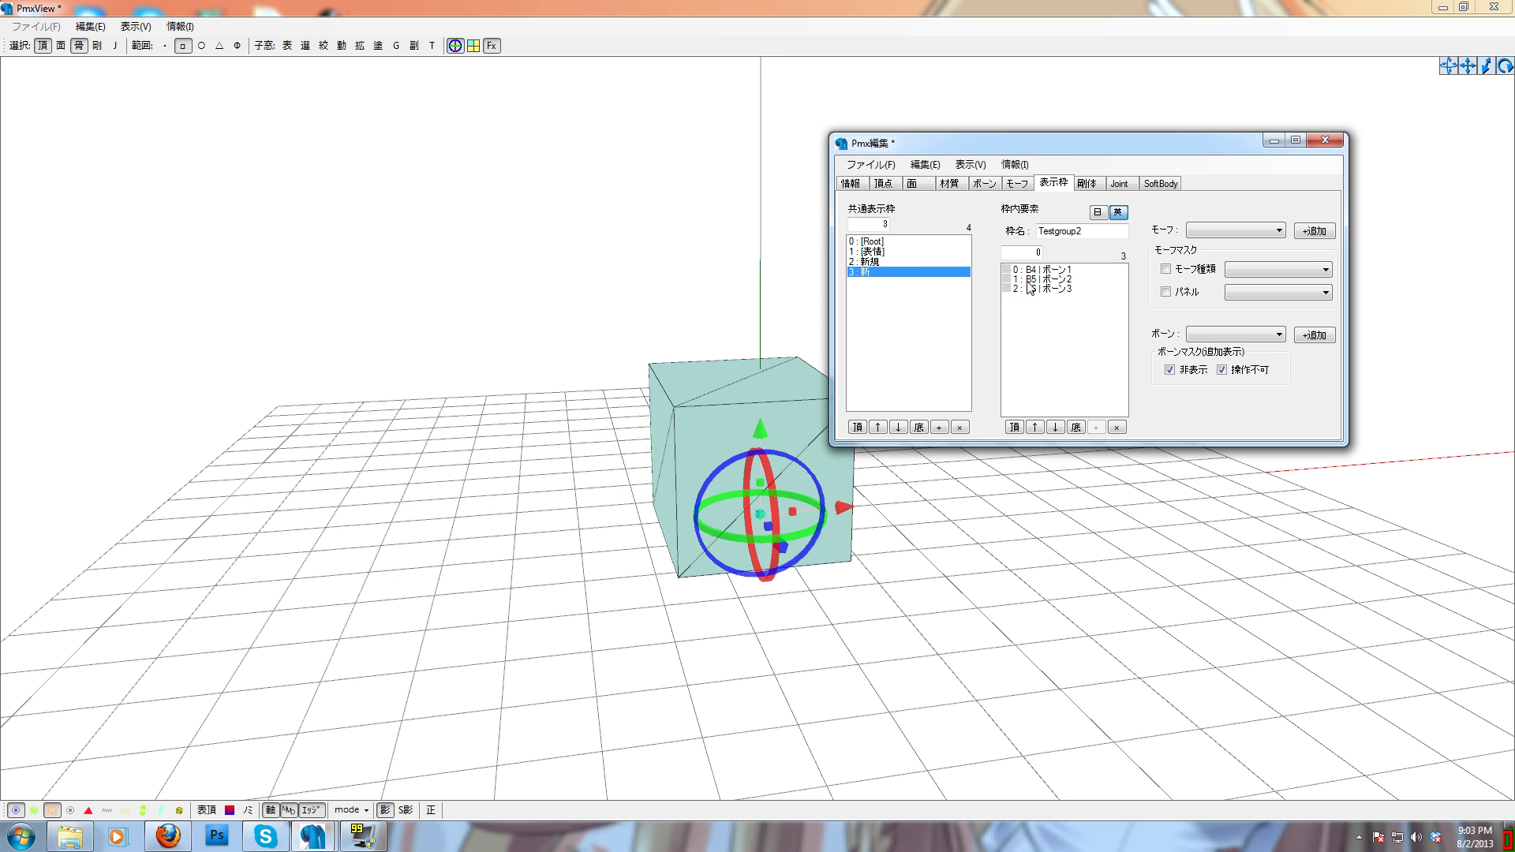
left_click(1225, 335)
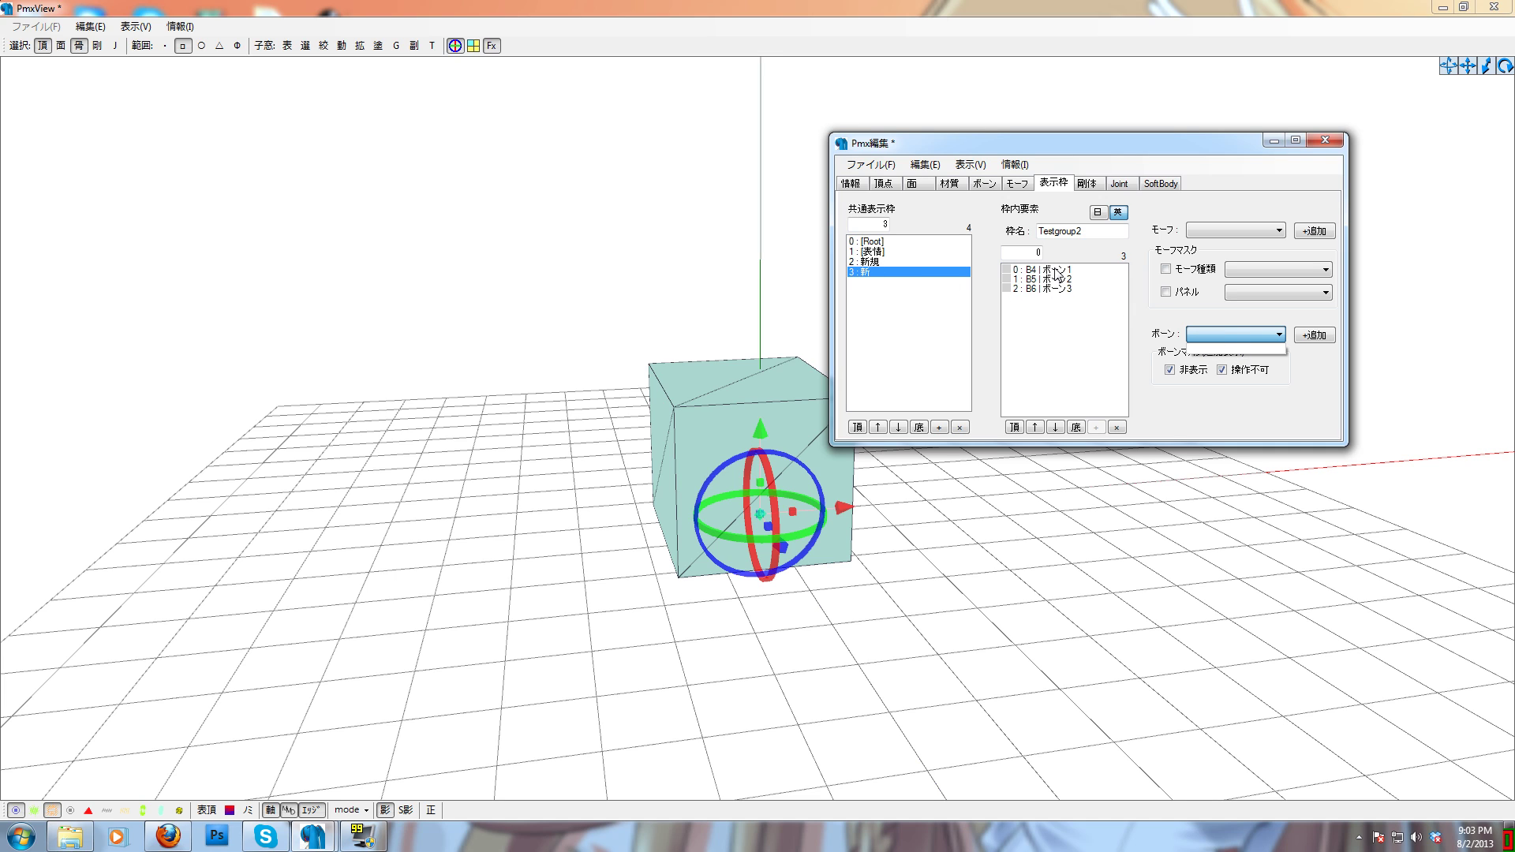
Step: Remove the bone 新規3 from the Testgroup1 frame and add it to Testgroup2 instead
left_click(876, 261)
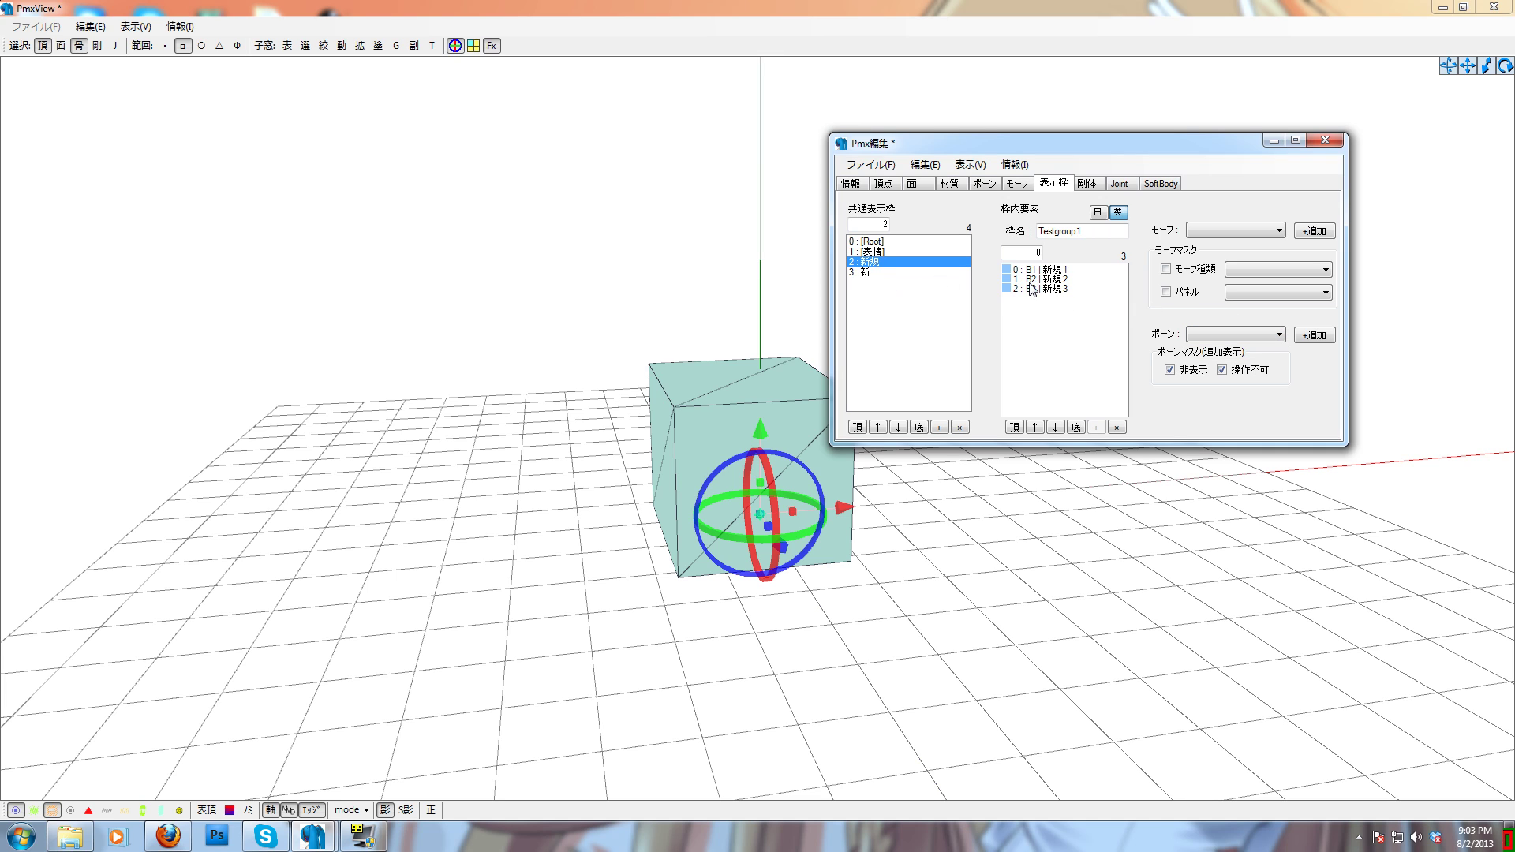
left_click(1041, 288)
left_click(1117, 427)
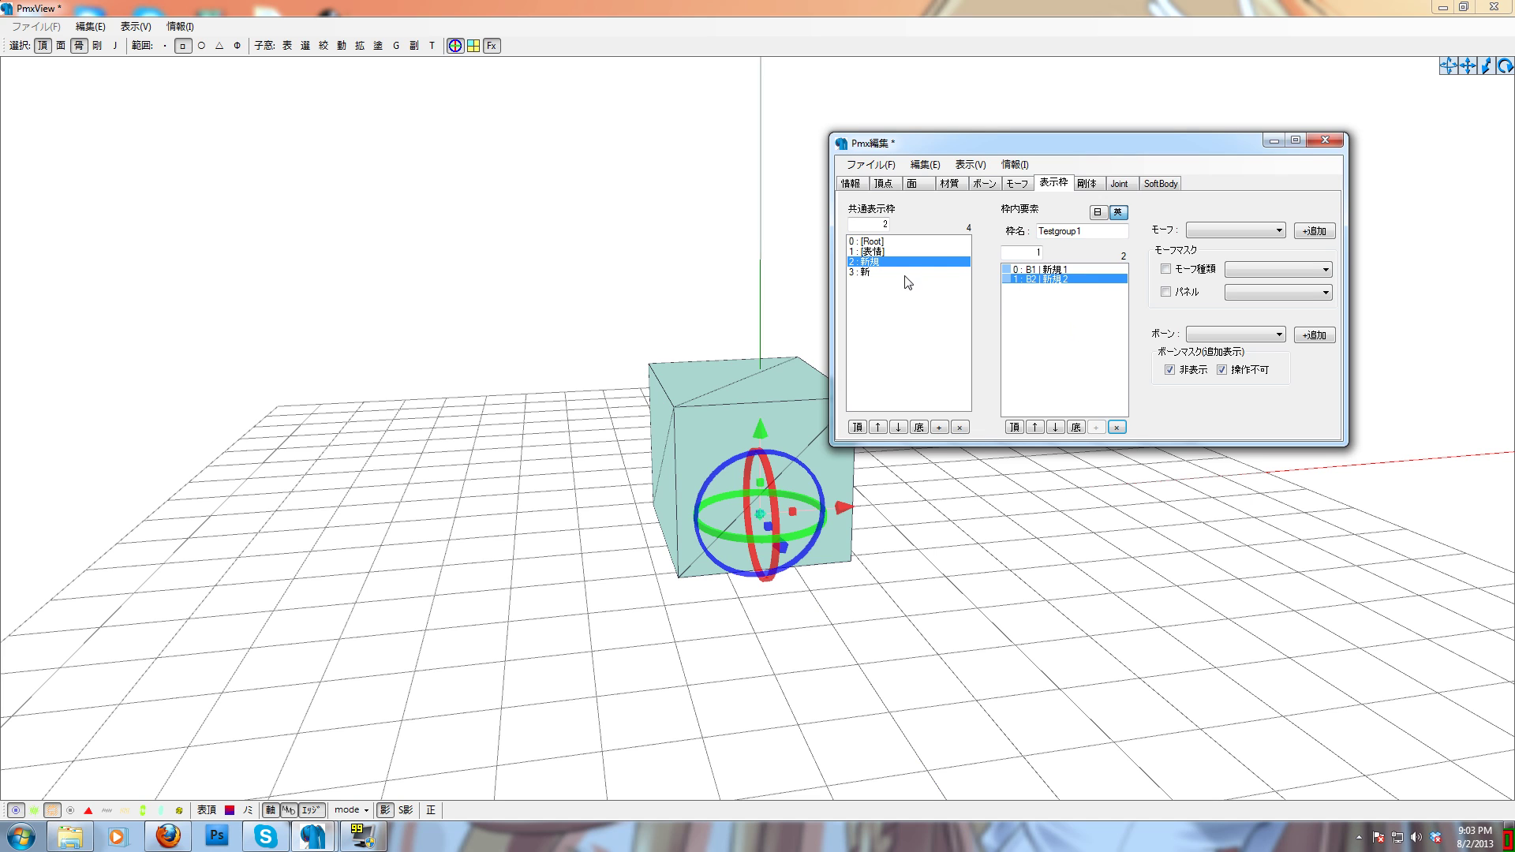
left_click(877, 272)
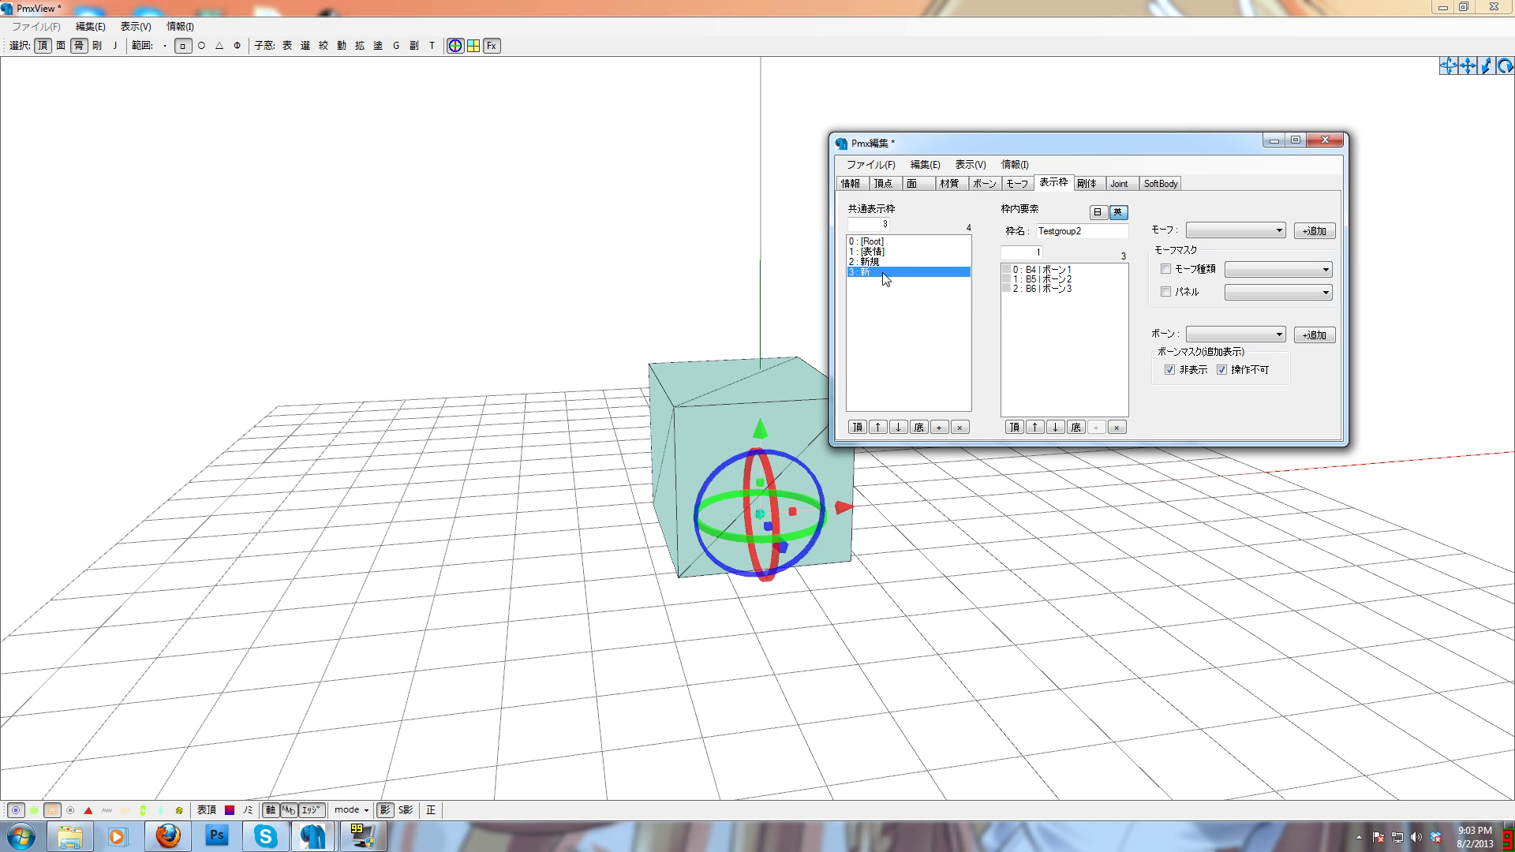
left_click(1228, 334)
left_click(1223, 352)
left_click(1315, 335)
Step: Remove 新規3 from the Testgroup2 frame and add it back to Testgroup1
left_click(875, 262)
left_click(918, 273)
left_click(1028, 300)
left_click(1117, 427)
left_click(872, 262)
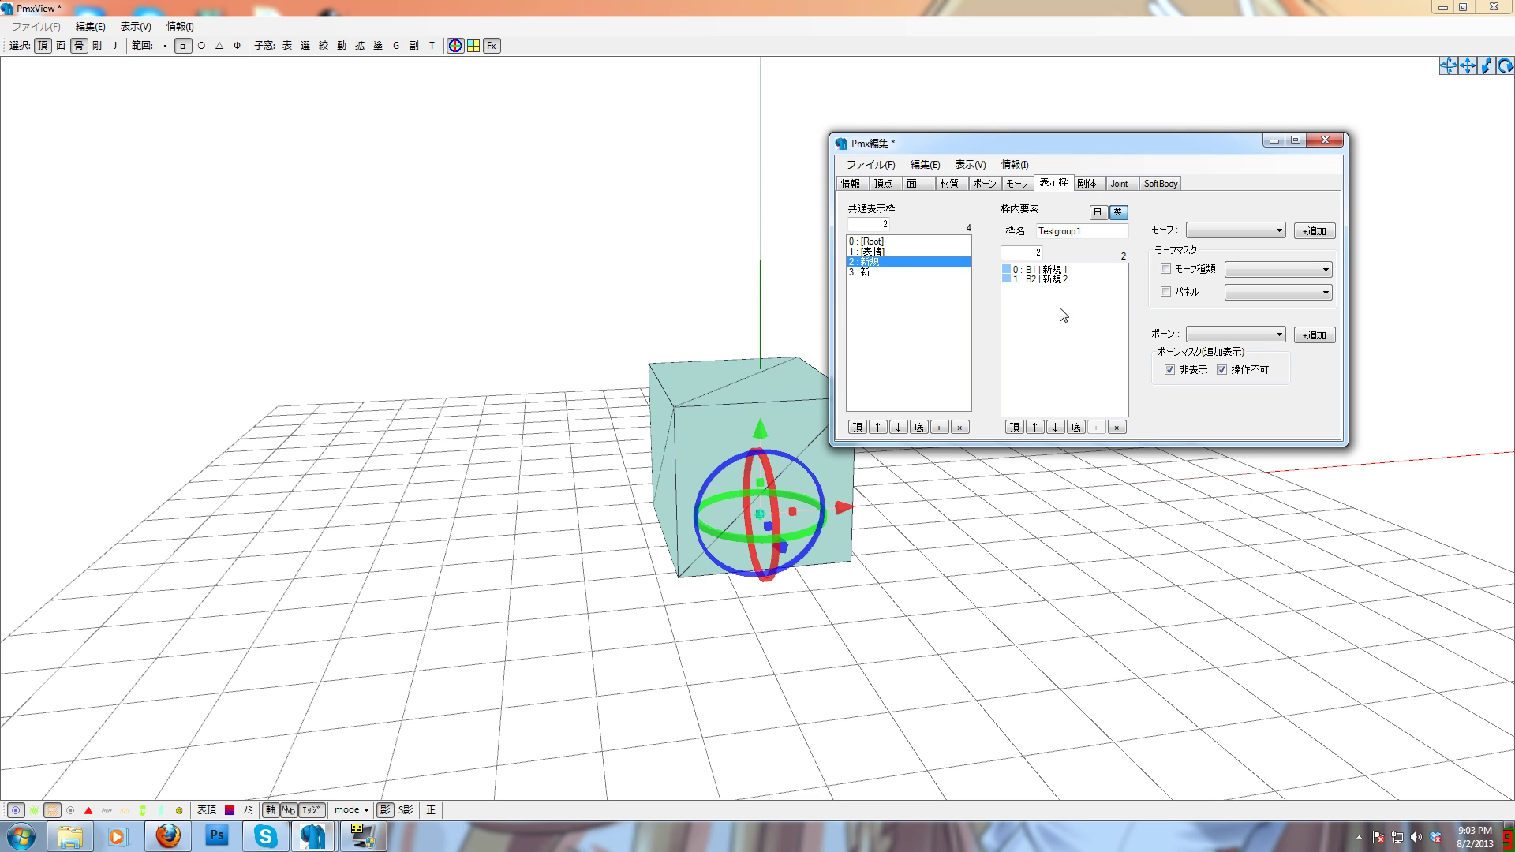
left_click(1220, 335)
left_click(1231, 356)
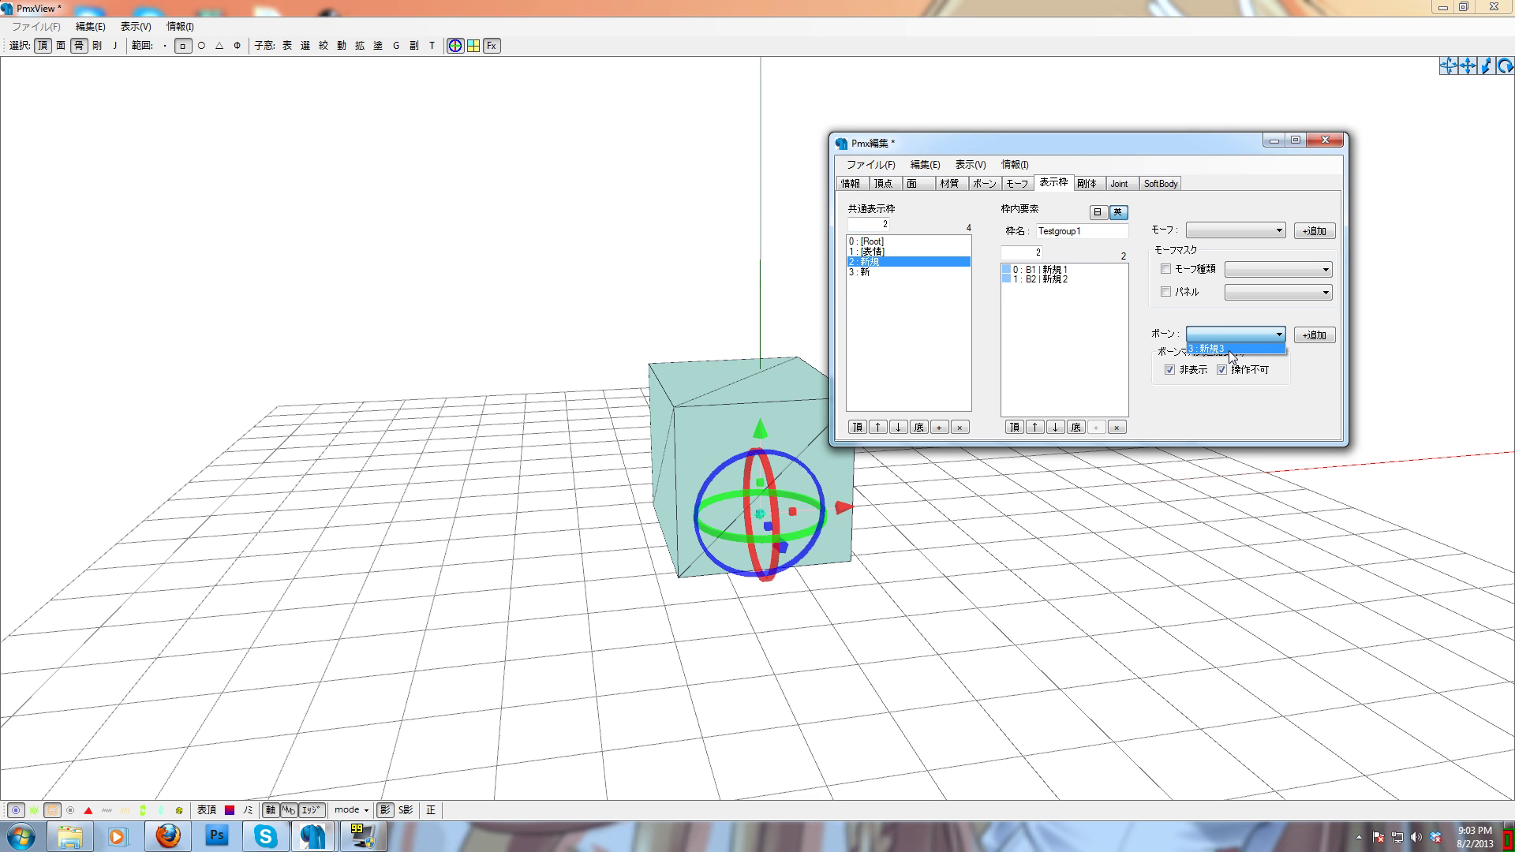
left_click(1315, 337)
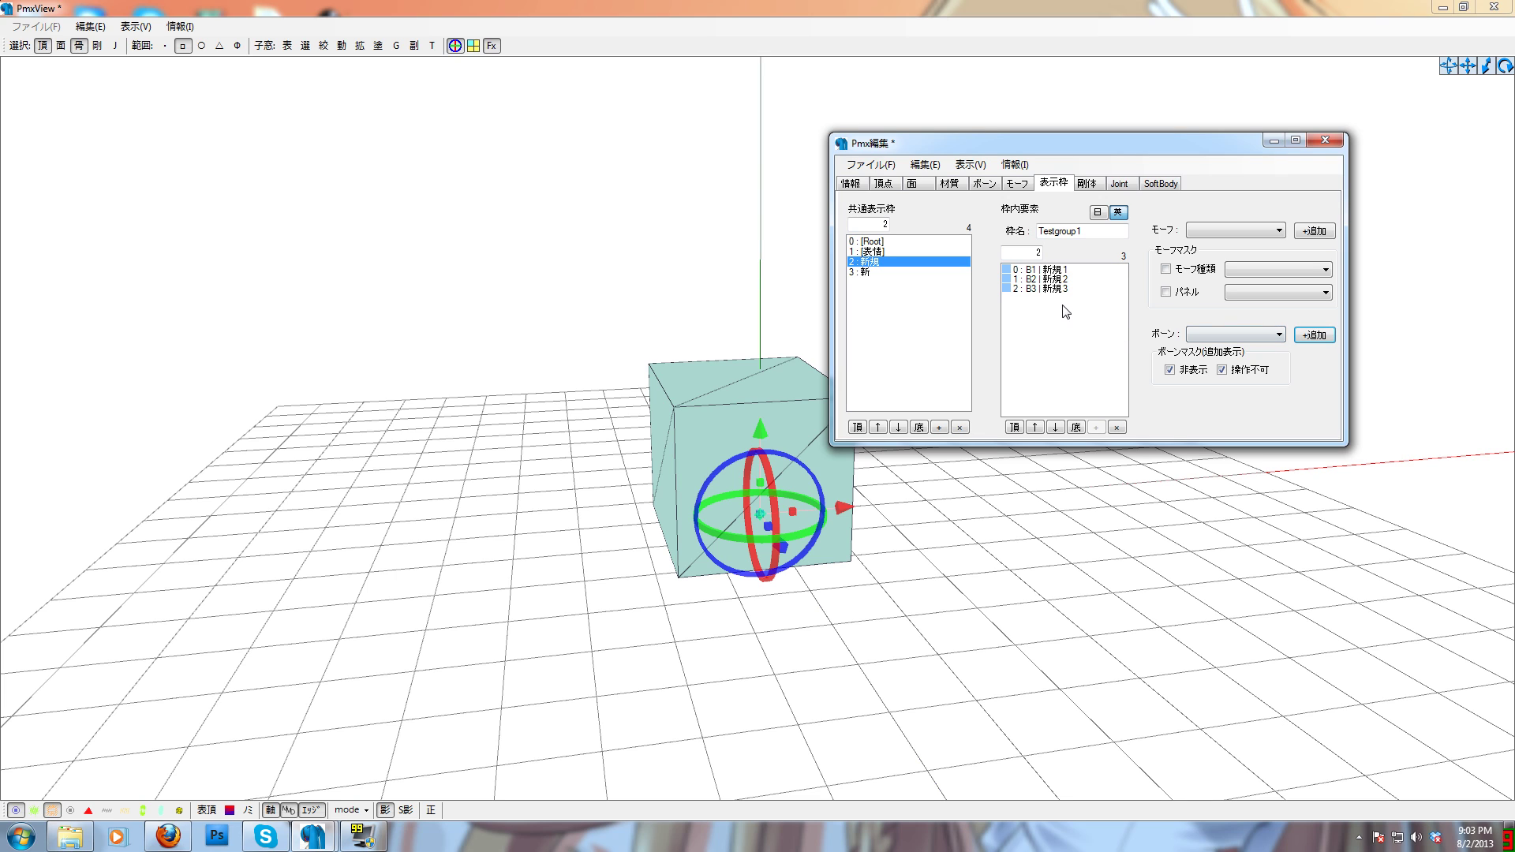
Step: Review the bones in the 新規 frame, switch the frame names to Japanese and view the 新 frame's contents
left_click(1036, 280)
left_click(1037, 289)
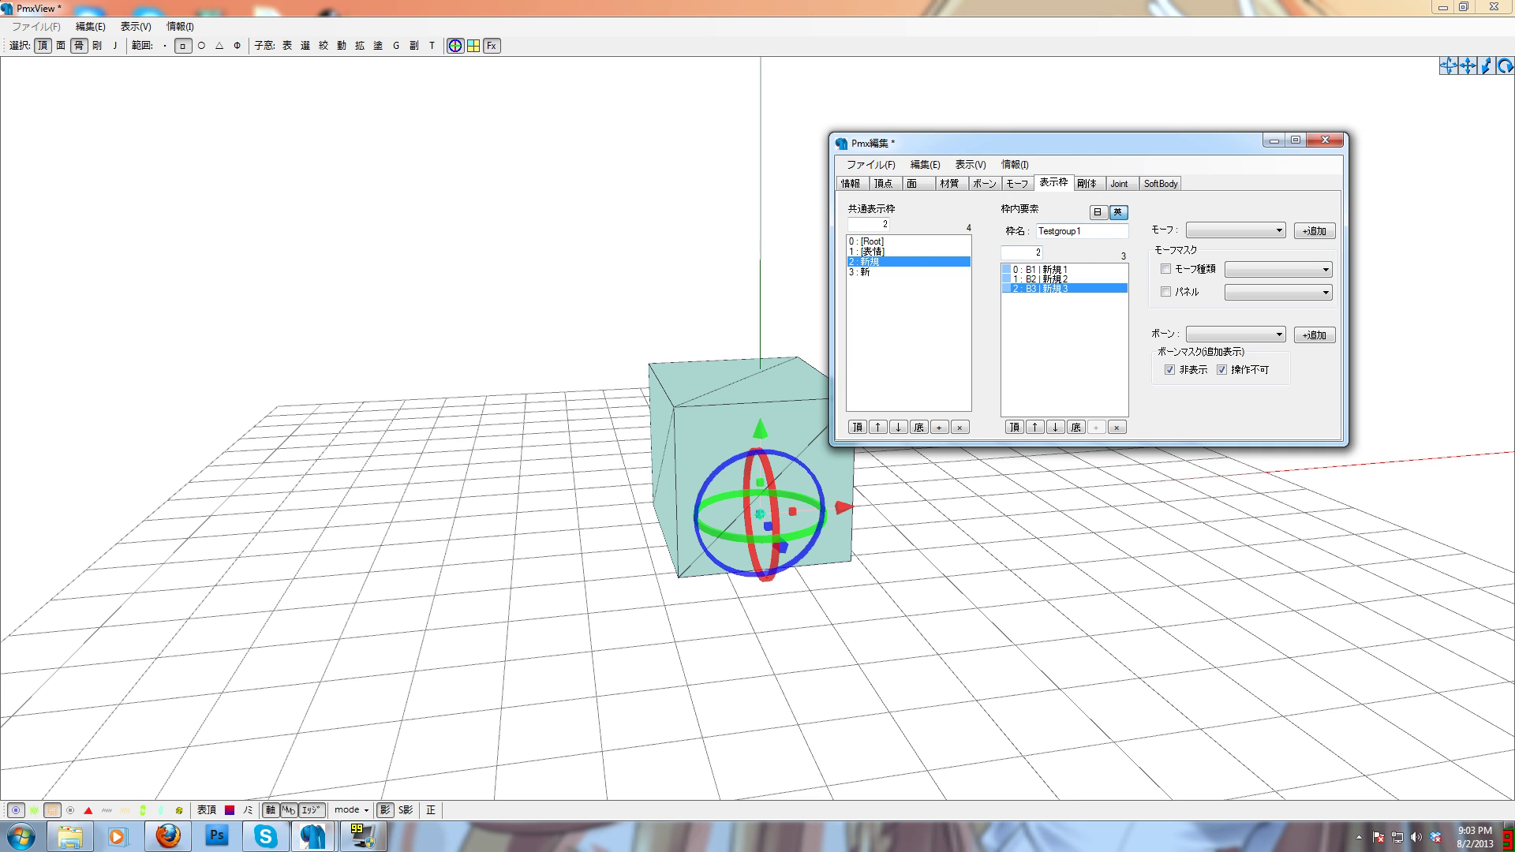
left_click(1098, 213)
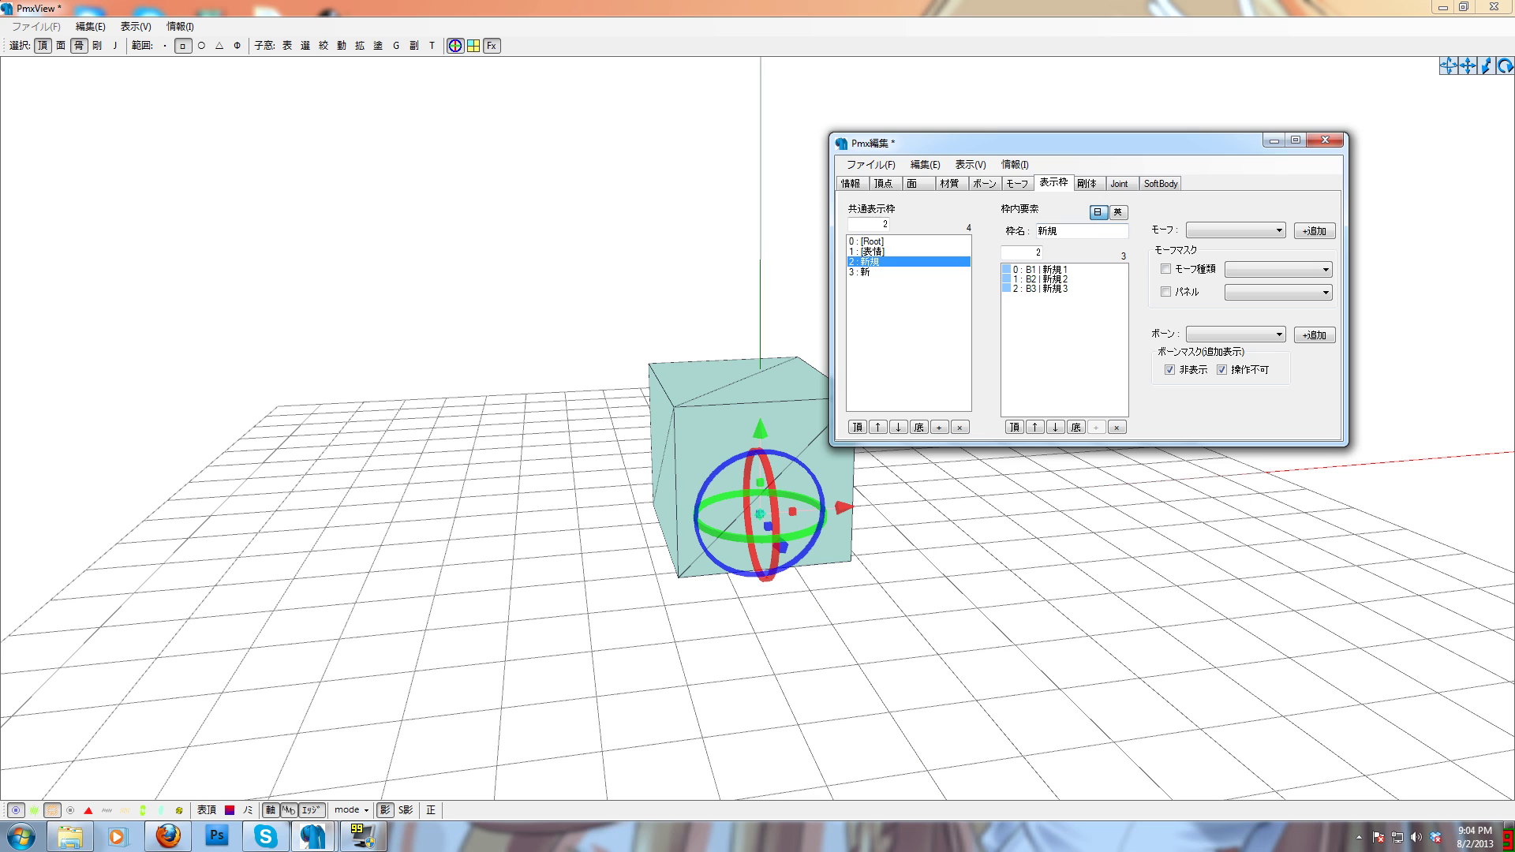
left_click(876, 271)
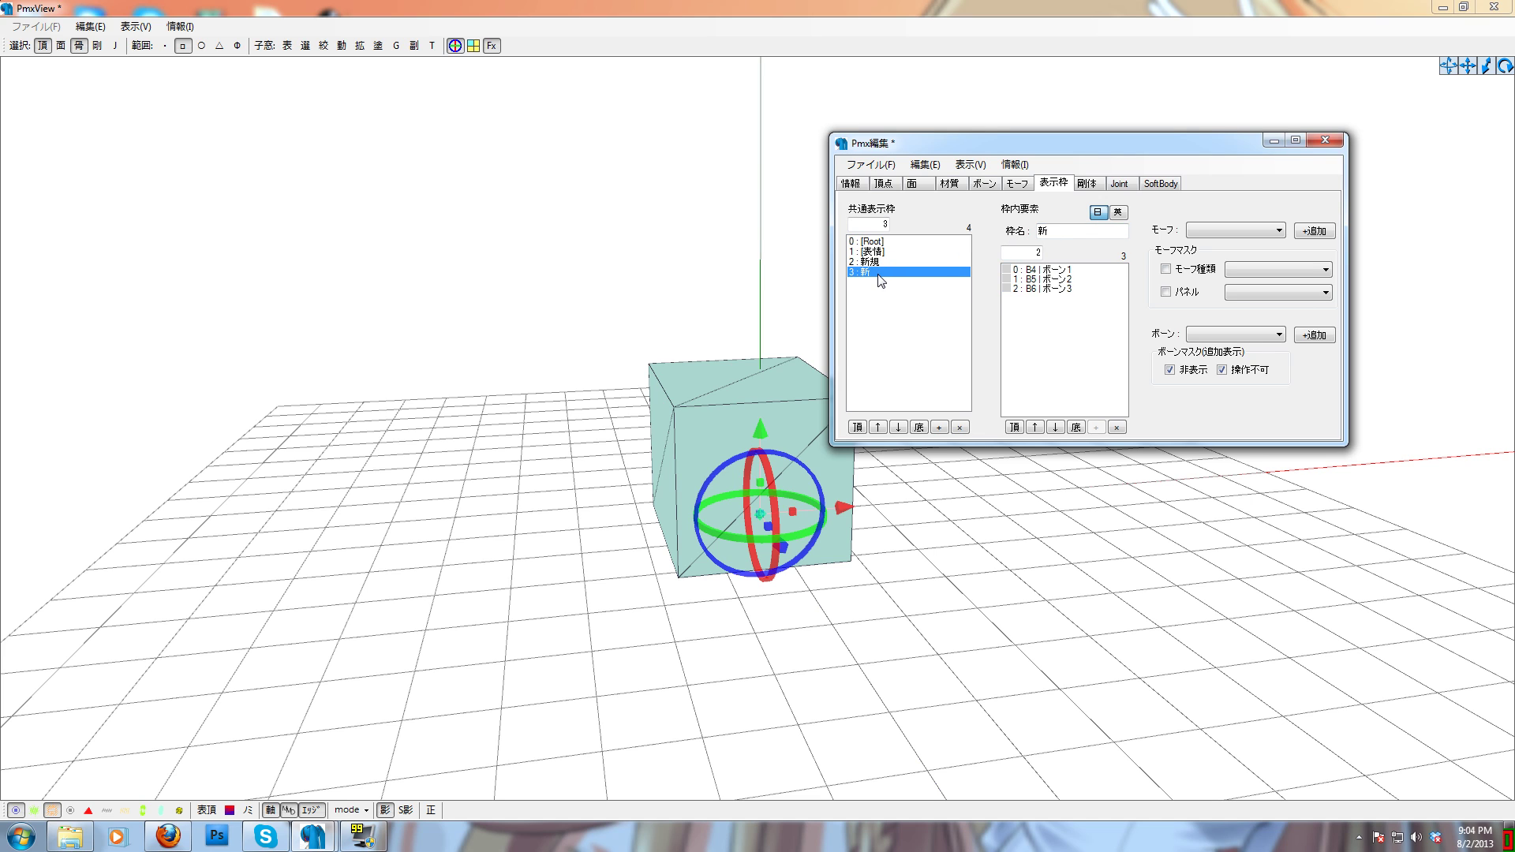